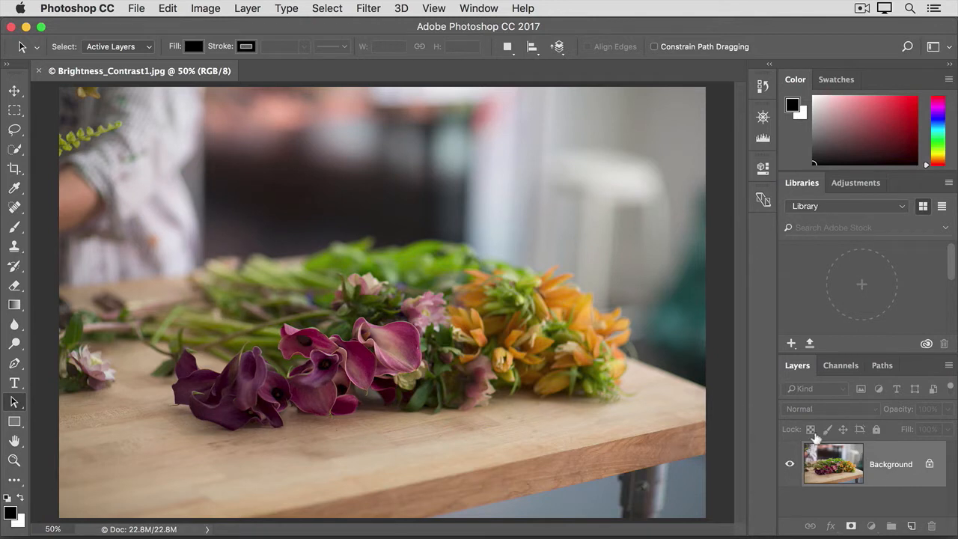
- Open Image > Adjustments > Brightness/Contrast for the flower photo, leaving both values at 0
{"action": "left_click", "coordinate": [197, 8]}
{"action": "mouse_move", "coordinate": [270, 59]}
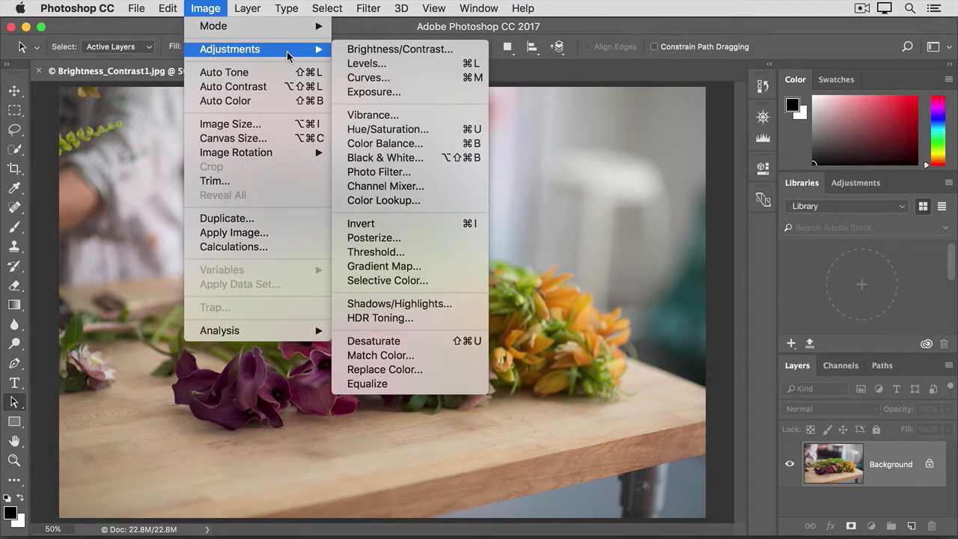
{"action": "left_click", "coordinate": [342, 52]}
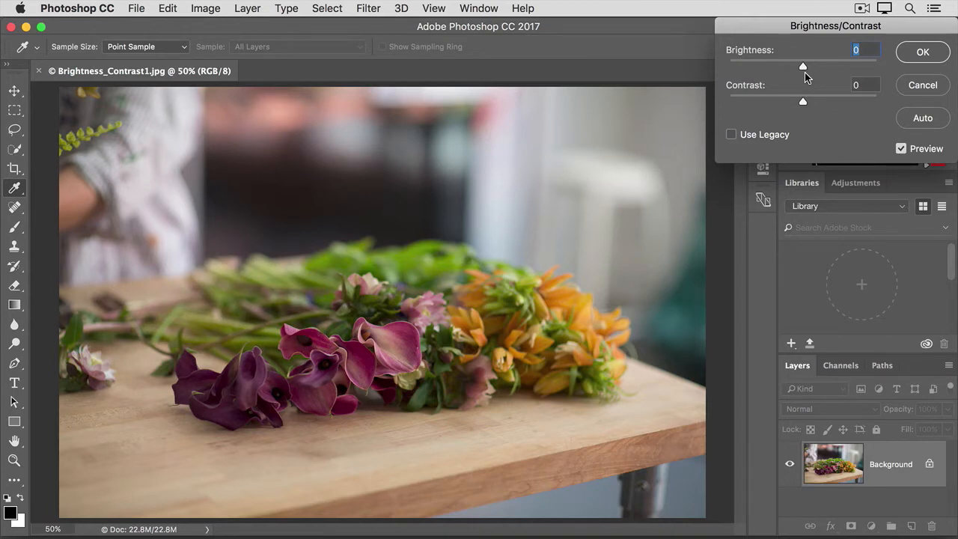
- Preview Brightness 50 on the flower photo, push Contrast to 100, then lower it to -50
{"action": "left_click_drag", "start_coordinate": [803, 67], "coordinate": [829, 71]}
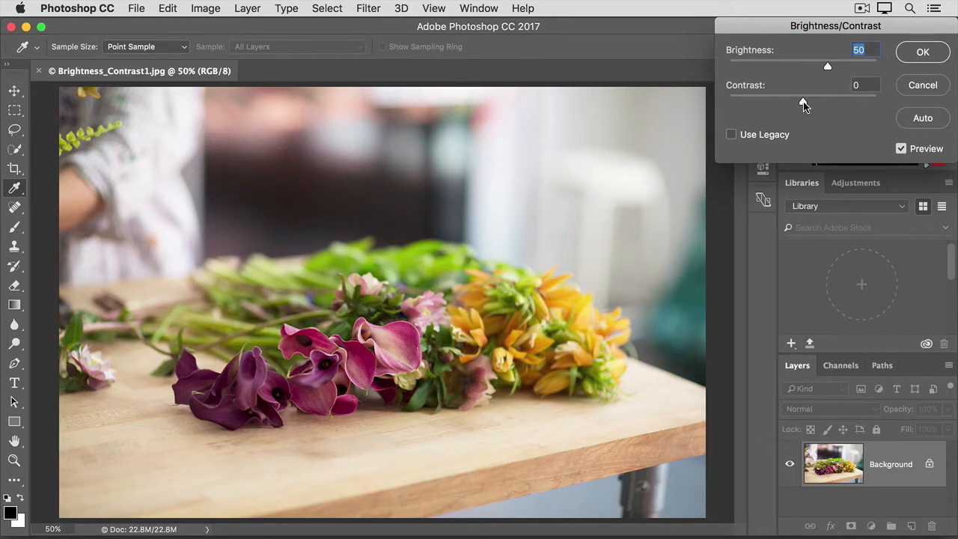
{"action": "left_click_drag", "start_coordinate": [803, 103], "coordinate": [880, 105]}
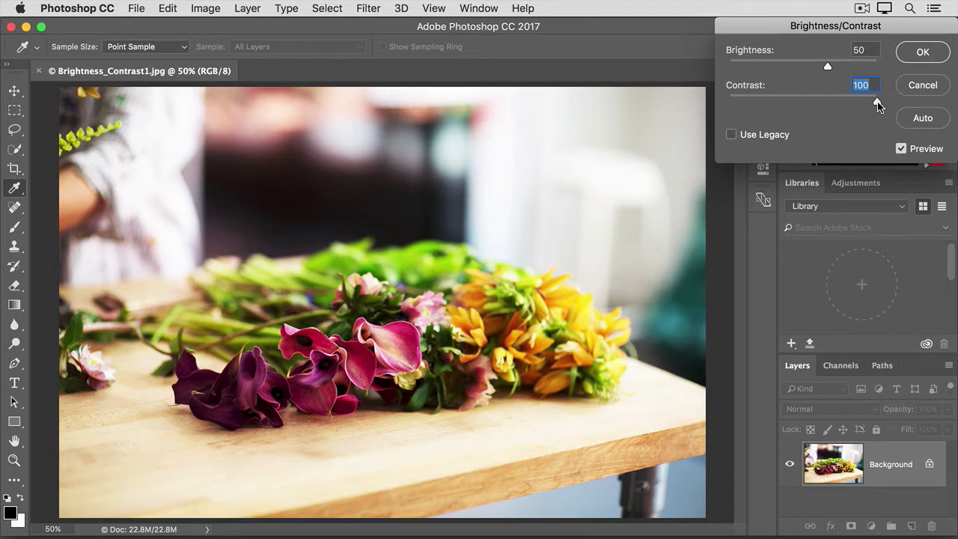
{"action": "left_click_drag", "start_coordinate": [877, 104], "coordinate": [730, 100]}
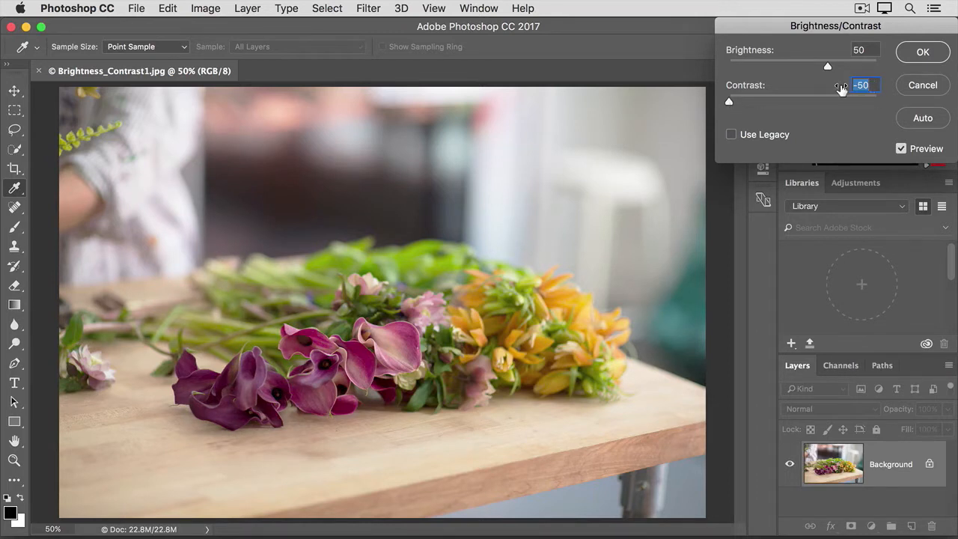
- Reset Contrast to 0, raise it to 16, compare with the original, and apply Brightness 50 / Contrast 16
{"action": "type", "text": "0"}
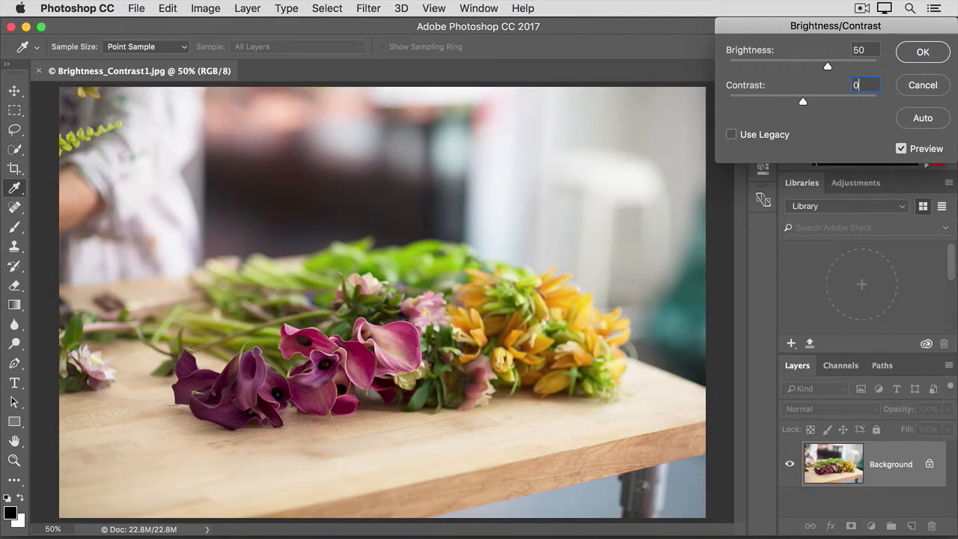
{"action": "left_click_drag", "start_coordinate": [803, 101], "coordinate": [816, 105]}
{"action": "left_click", "coordinate": [902, 149]}
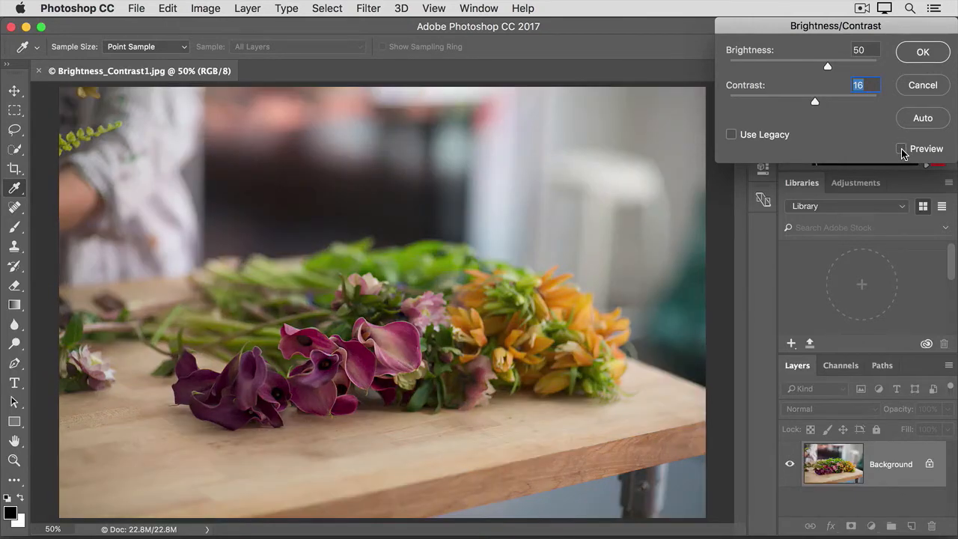
{"action": "left_click", "coordinate": [901, 149]}
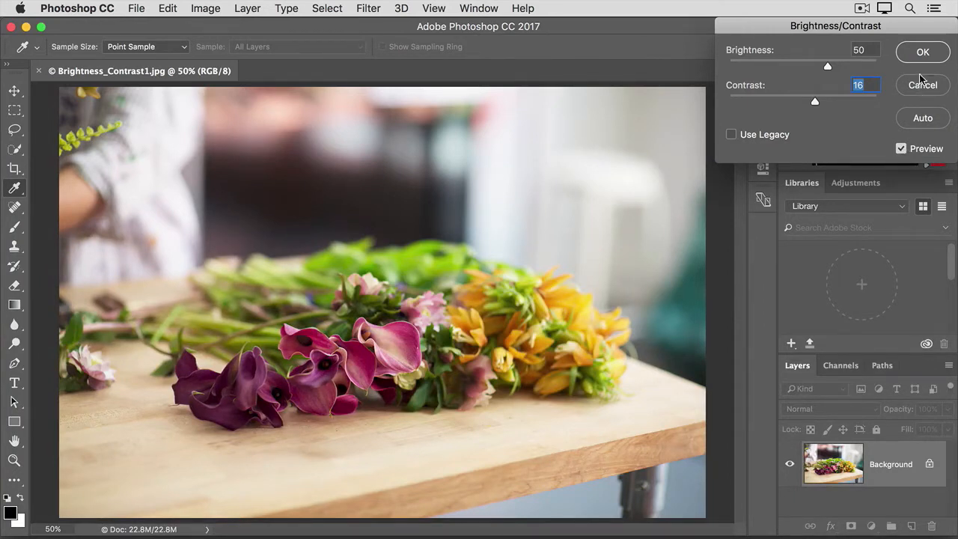
{"action": "left_click", "coordinate": [915, 53]}
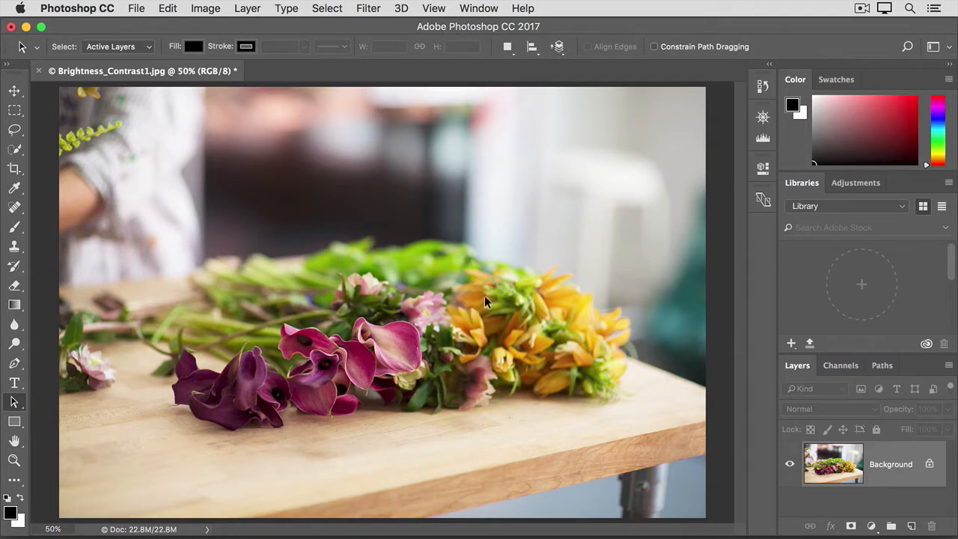
- Save the photo as Brightness_Contrast1-edited.jpg with JPEG quality 12
{"action": "left_click", "coordinate": [137, 9]}
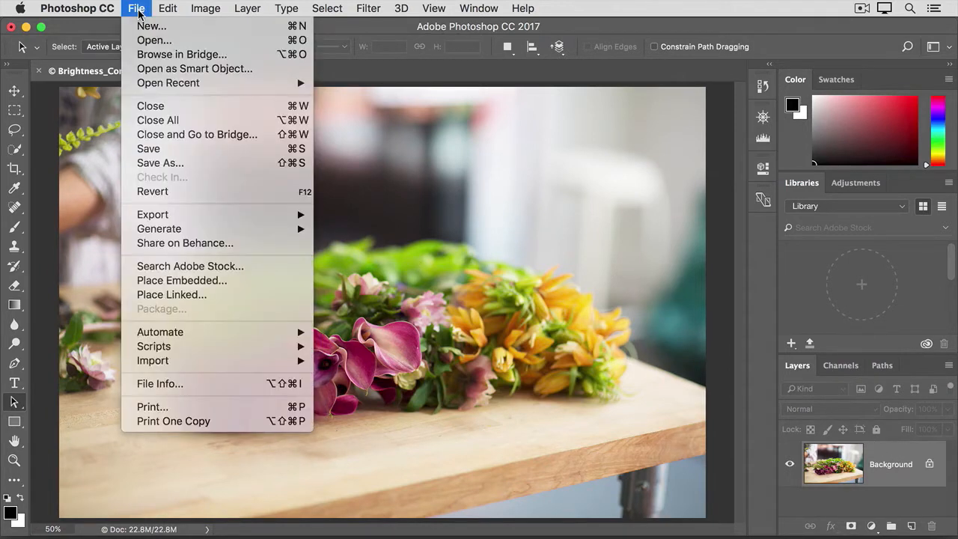
{"action": "left_click", "coordinate": [189, 163]}
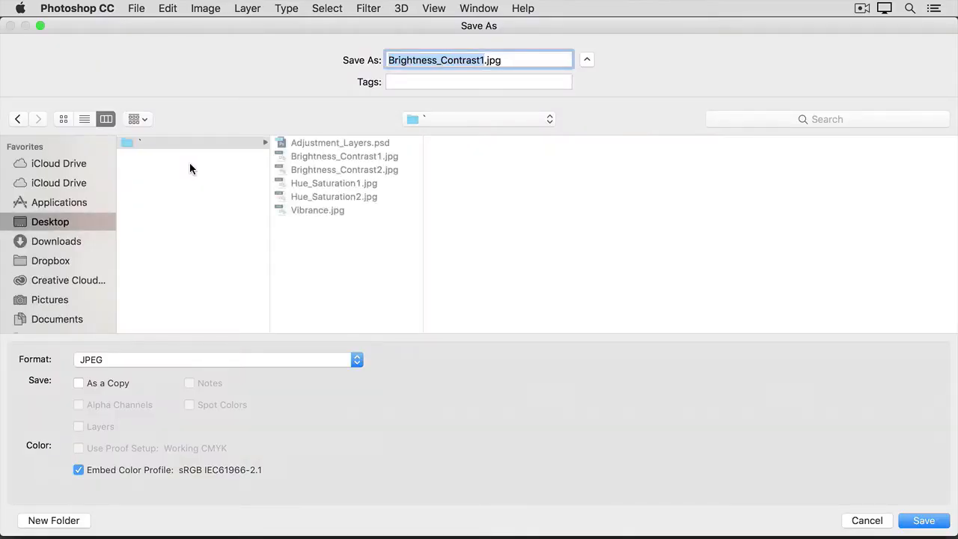
{"action": "left_click", "coordinate": [483, 66]}
{"action": "type", "text": "-edite"}
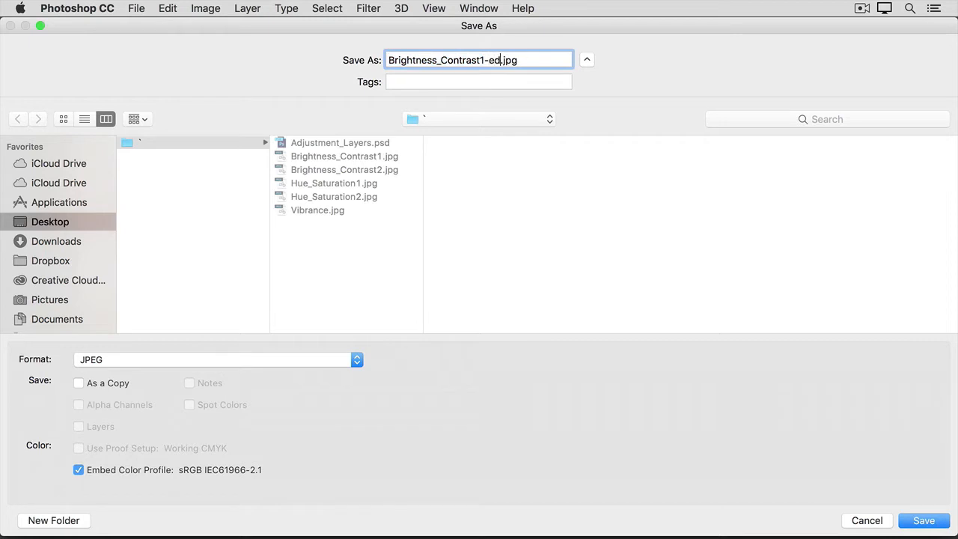
{"action": "type", "text": "d"}
{"action": "left_click", "coordinate": [921, 521]}
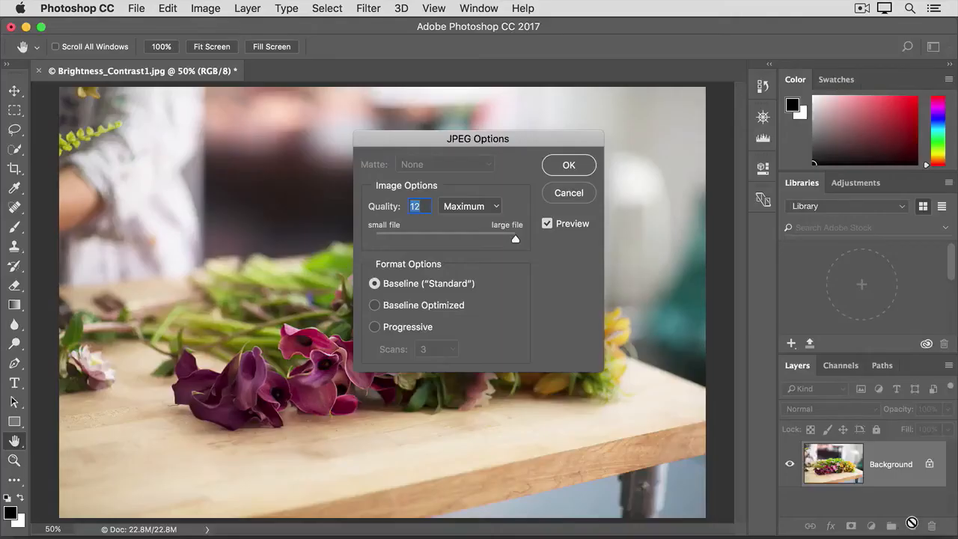
{"action": "left_click", "coordinate": [569, 166]}
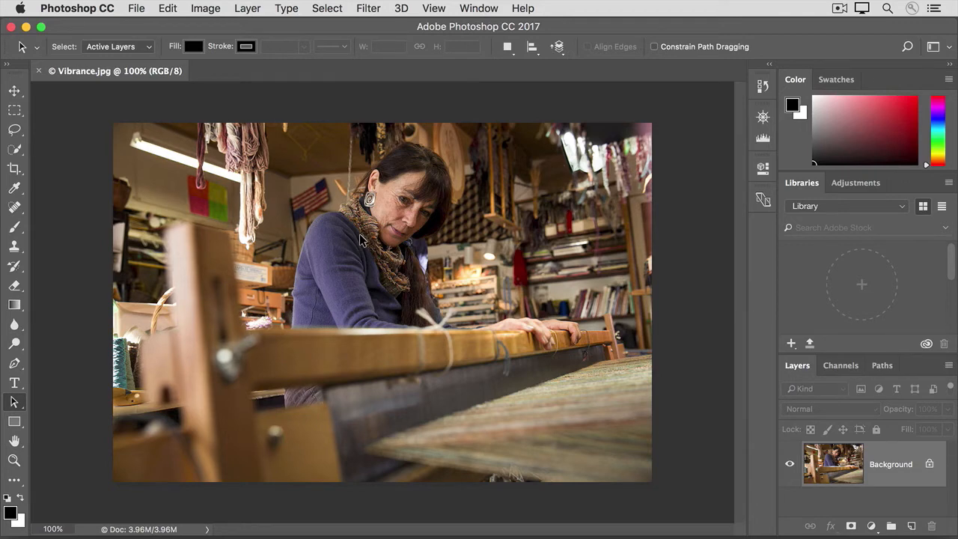
- Open Image > Adjustments > Vibrance for the loom photo, with Vibrance and Saturation at 0
{"action": "left_click", "coordinate": [207, 11]}
{"action": "mouse_move", "coordinate": [191, 49]}
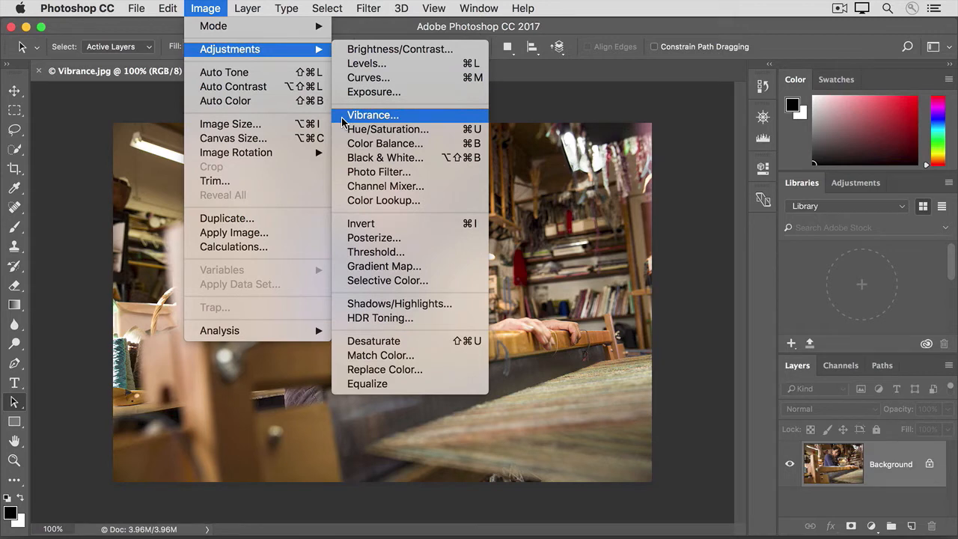
{"action": "left_click", "coordinate": [342, 119]}
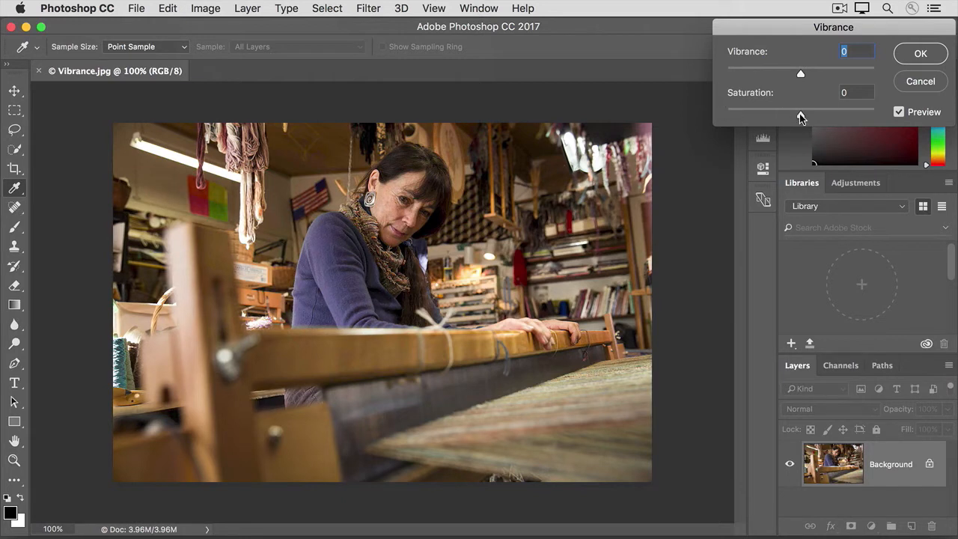
{"action": "left_click_drag", "start_coordinate": [802, 115], "coordinate": [847, 119]}
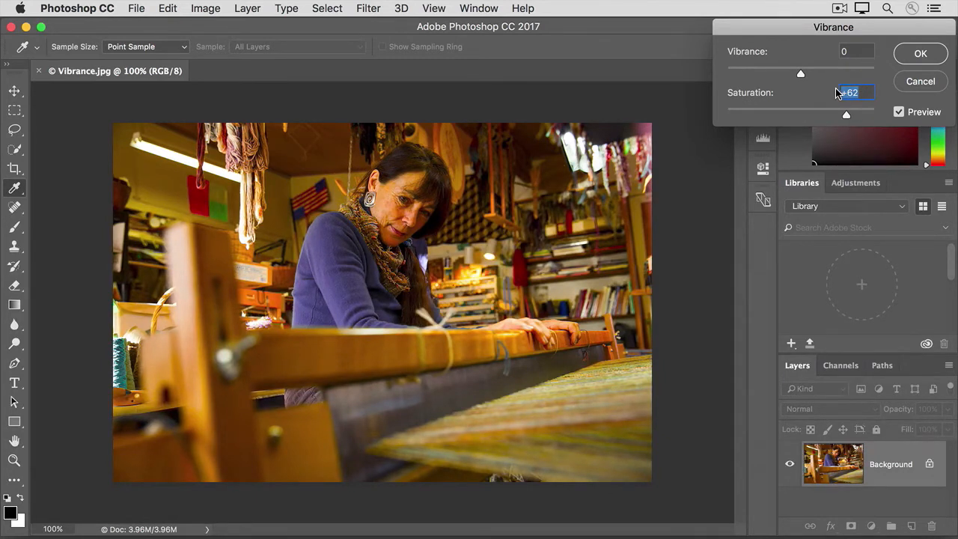
{"action": "type", "text": "0"}
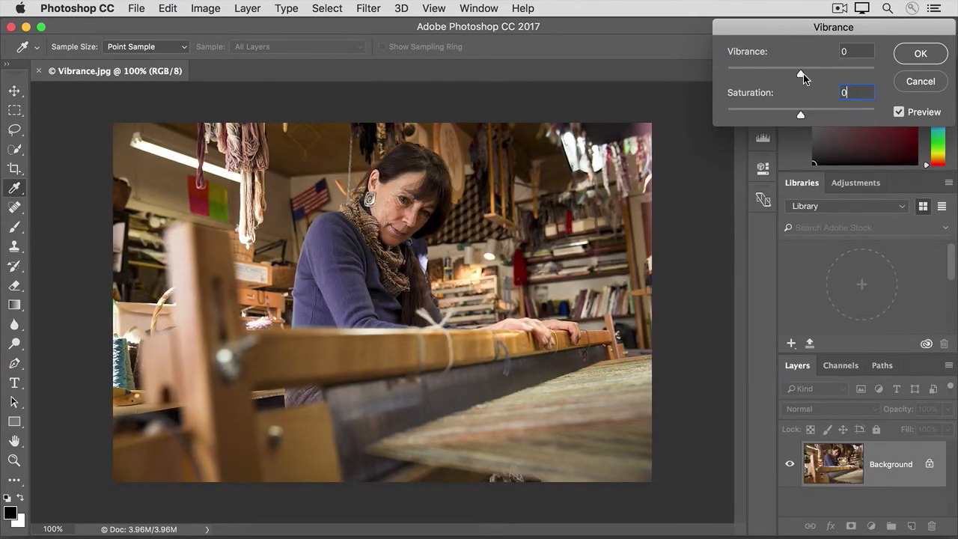
- Set Vibrance to +60, compare with the original colours, and apply it to the loom photo
{"action": "left_click_drag", "start_coordinate": [800, 73], "coordinate": [846, 75]}
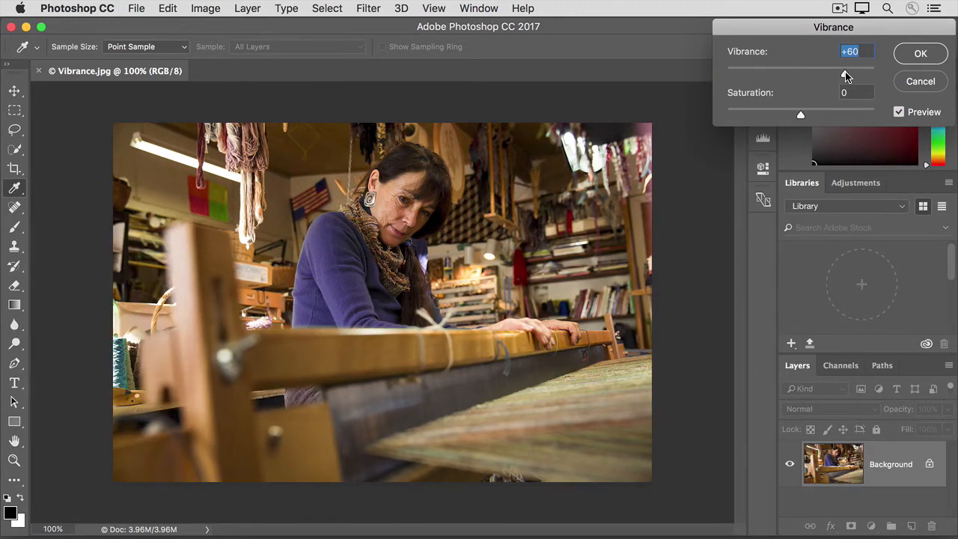
{"action": "left_click", "coordinate": [898, 112]}
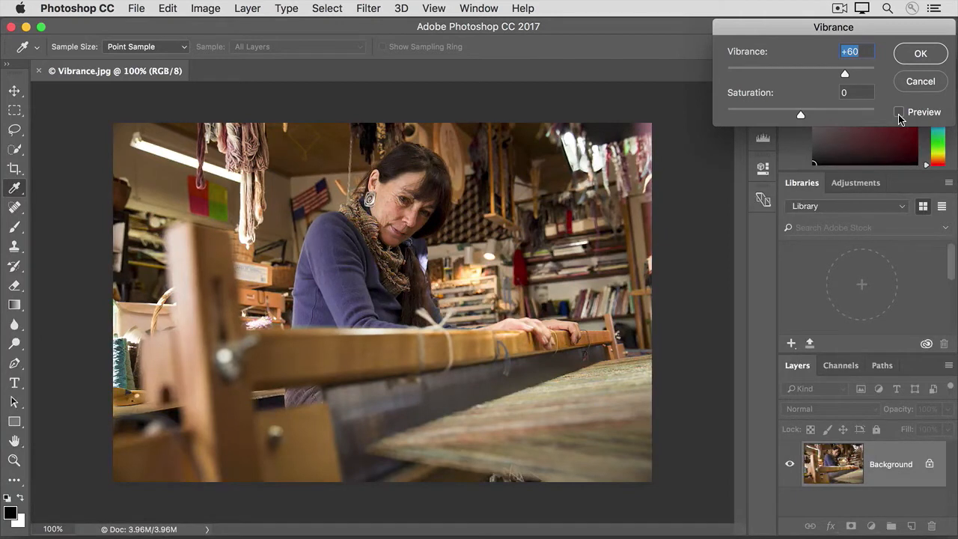
{"action": "left_click", "coordinate": [898, 113]}
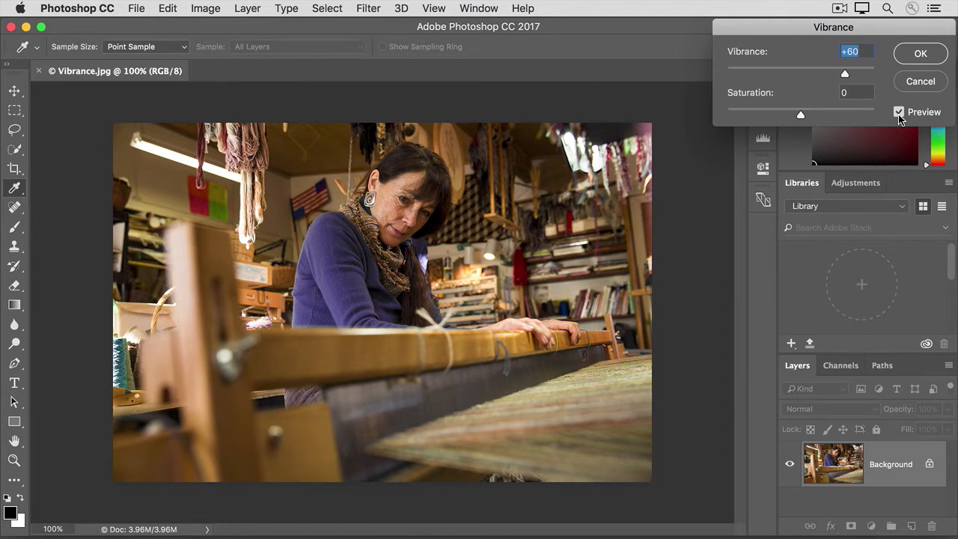
{"action": "left_click", "coordinate": [905, 58]}
{"action": "key", "text": "a"}
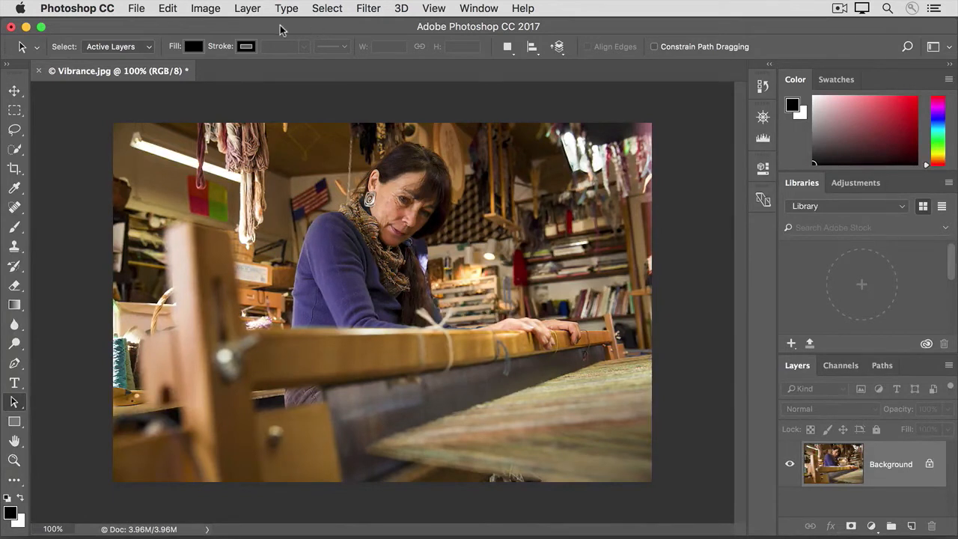
- Show the File menu, then dismiss it without choosing a command
{"action": "left_click", "coordinate": [138, 12]}
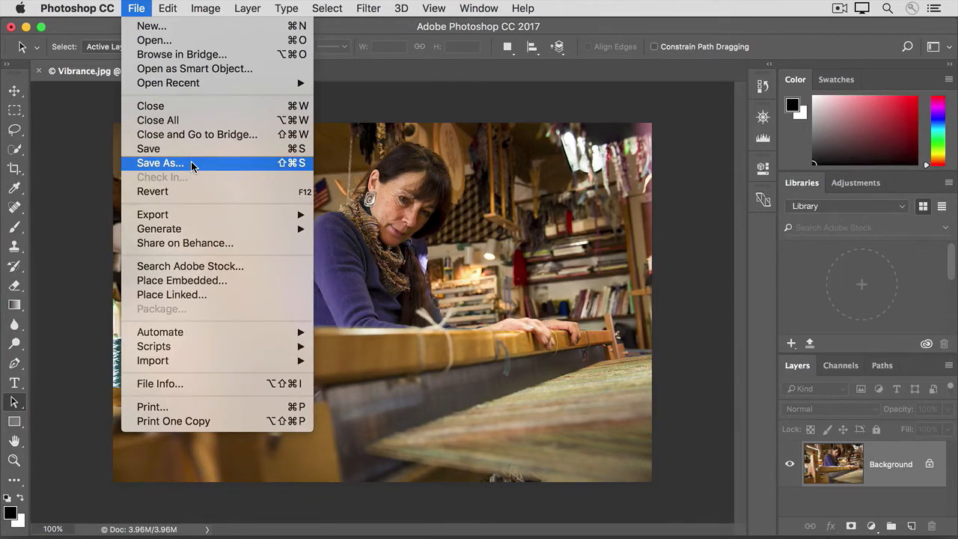
{"action": "left_click", "coordinate": [69, 170]}
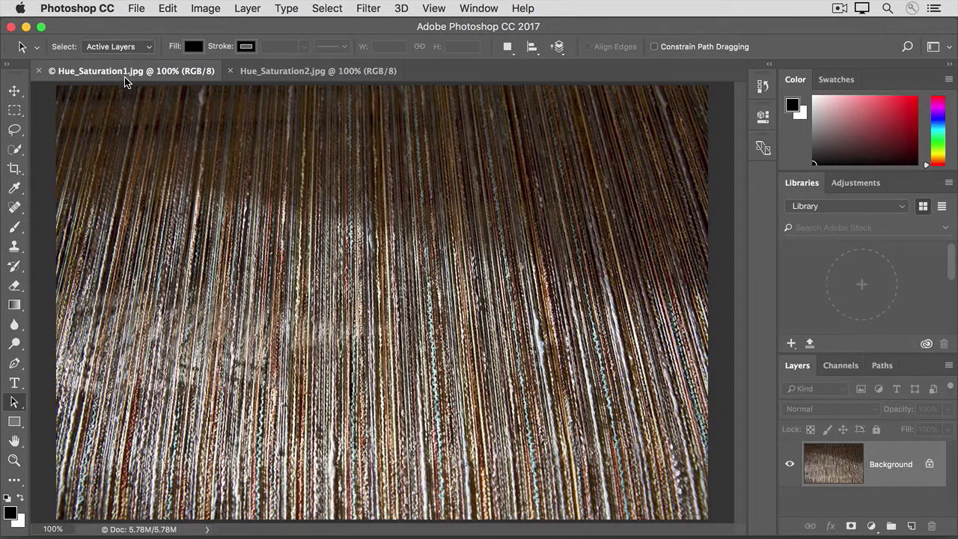
- Open Hue/Saturation for the thread photo, test a hue shift, then reset Hue to 0
{"action": "left_click", "coordinate": [200, 11]}
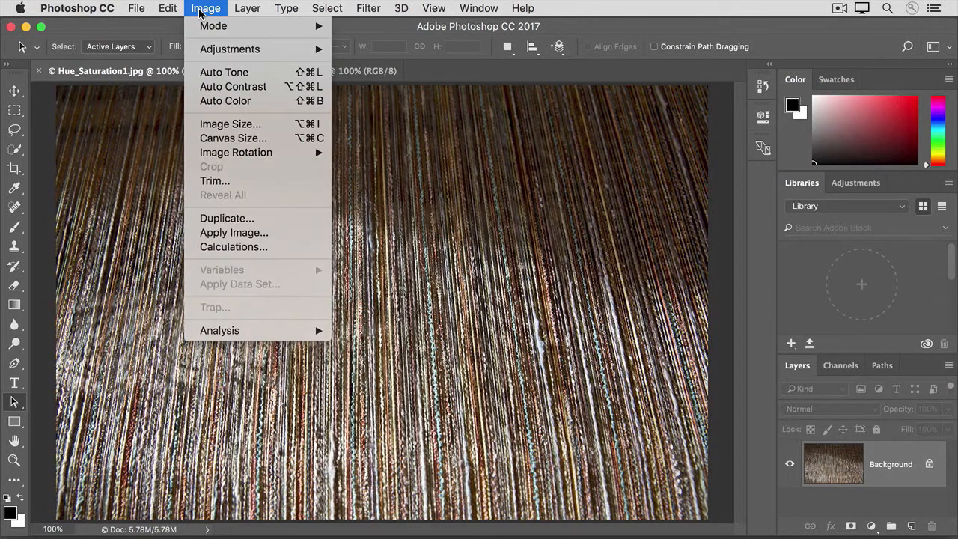
{"action": "mouse_move", "coordinate": [233, 49]}
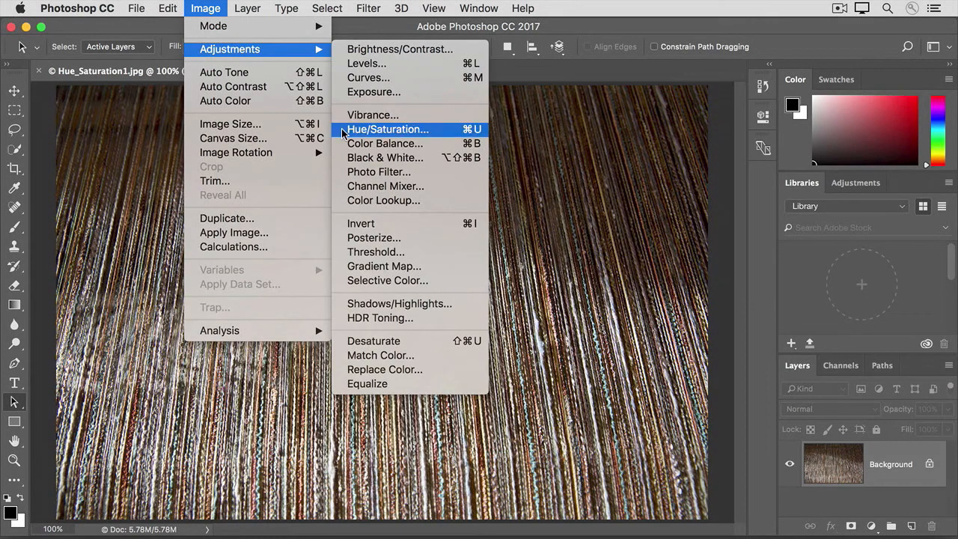
{"action": "left_click", "coordinate": [382, 129]}
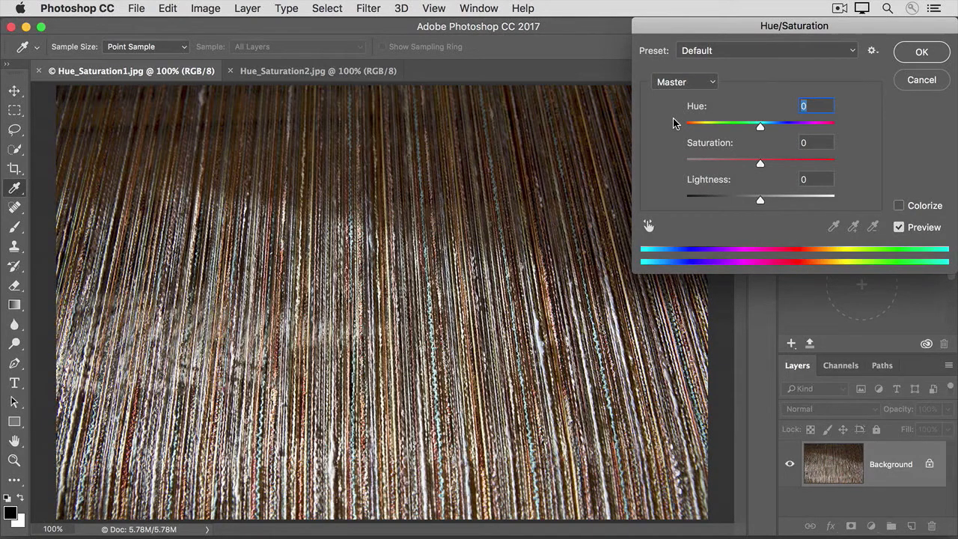
{"action": "left_click_drag", "start_coordinate": [760, 128], "coordinate": [693, 128]}
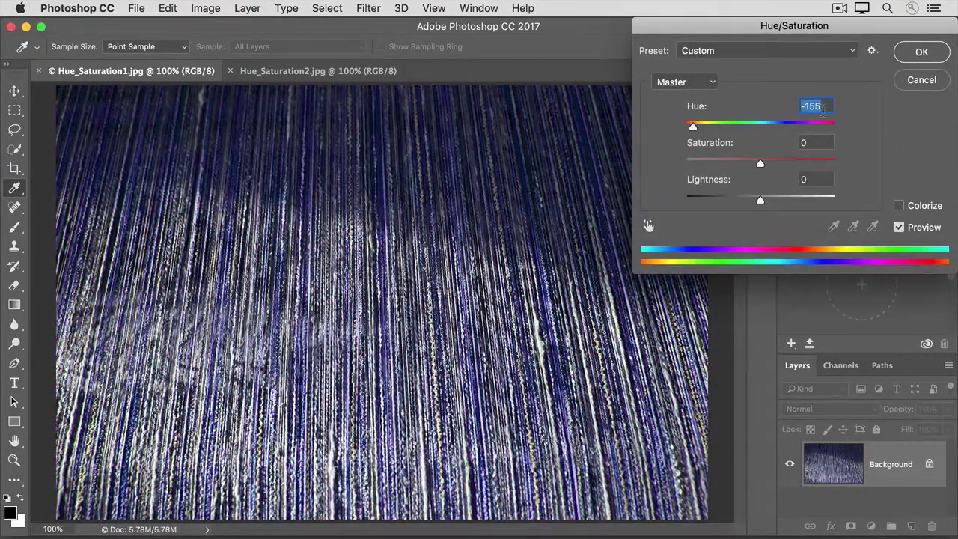
{"action": "type", "text": "0"}
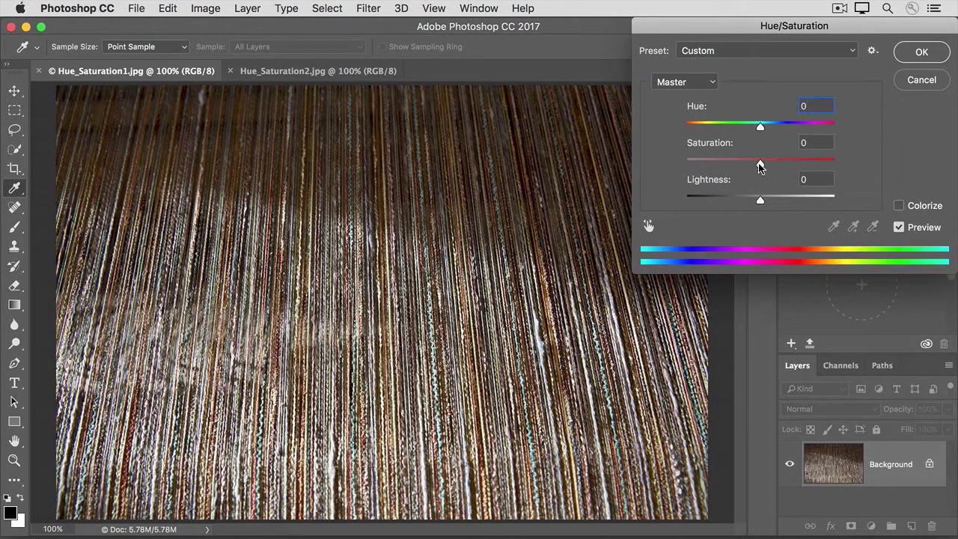
- Test Saturation and Lightness changes, reset both to 0, and cancel the Hue/Saturation dialog
{"action": "left_click_drag", "start_coordinate": [760, 169], "coordinate": [724, 164]}
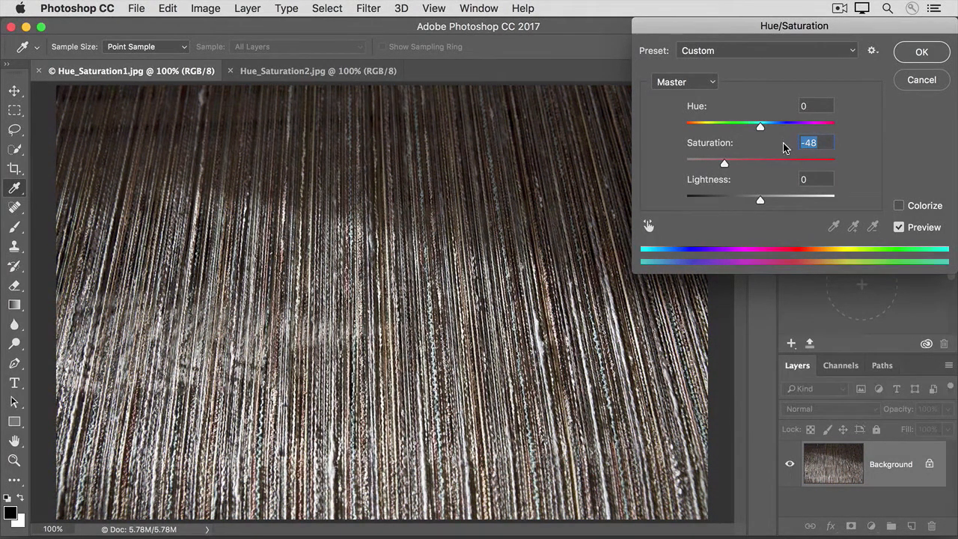
{"action": "type", "text": "0"}
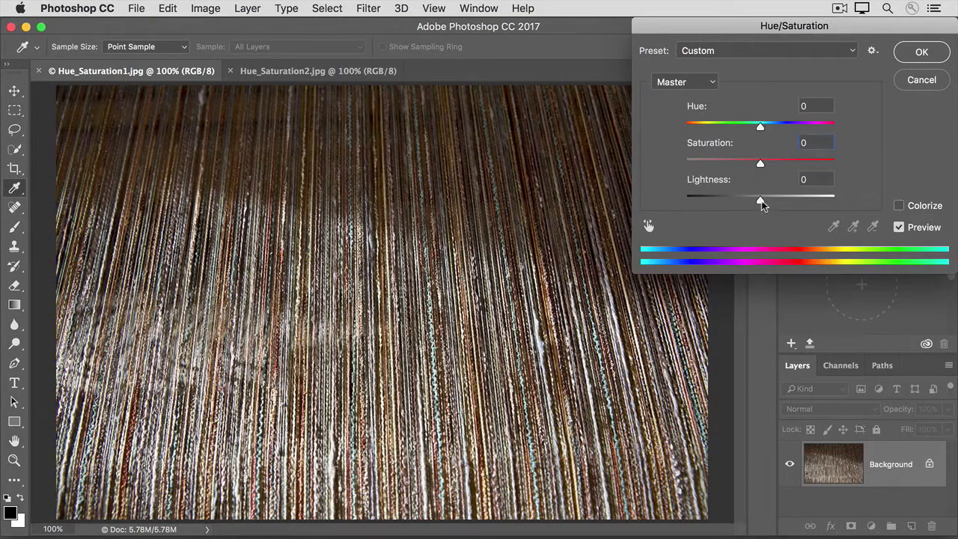
{"action": "left_click_drag", "start_coordinate": [761, 205], "coordinate": [791, 201]}
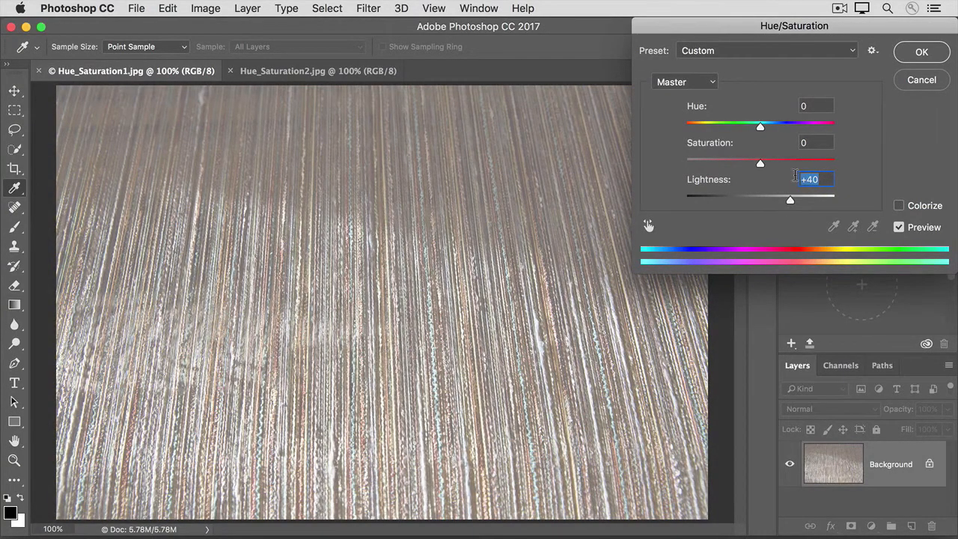
{"action": "type", "text": "0"}
{"action": "key", "text": "Tab"}
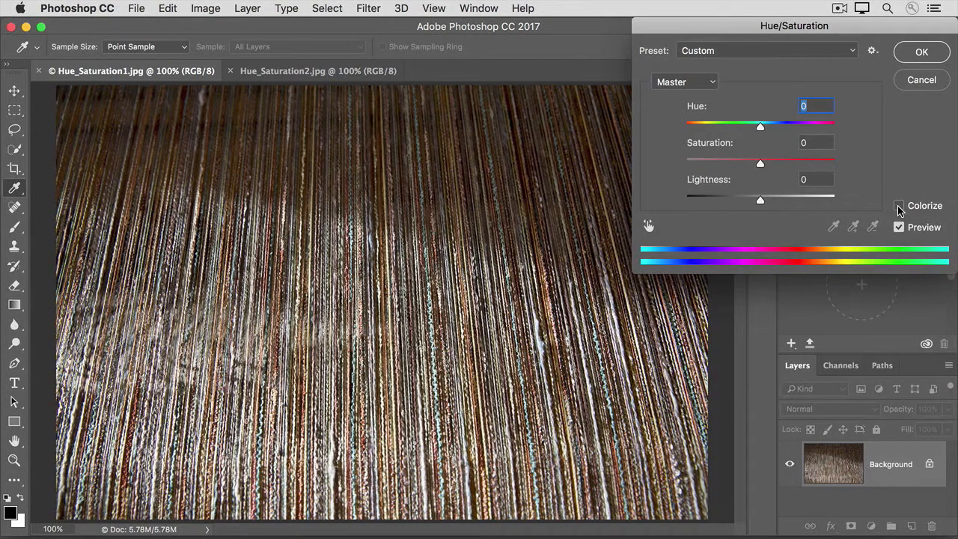
{"action": "left_click", "coordinate": [921, 80]}
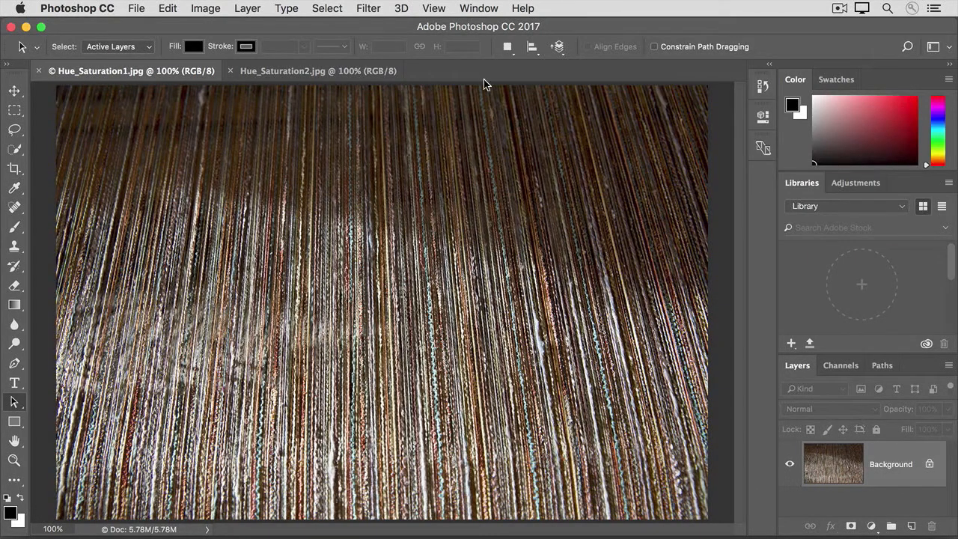
- Switch to Hue_Saturation2.jpg and open its Hue/Saturation adjustment at default values
{"action": "left_click", "coordinate": [293, 75]}
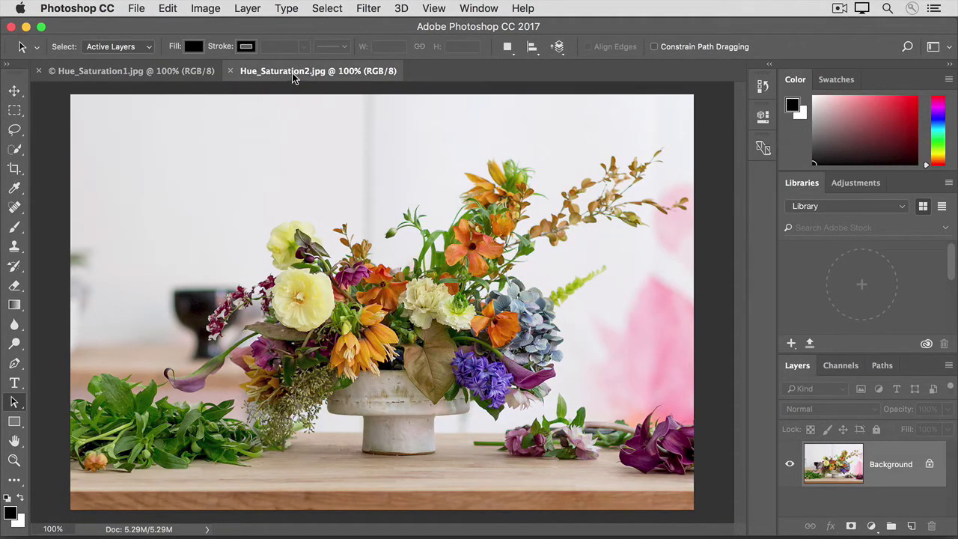
{"action": "left_click", "coordinate": [197, 10]}
{"action": "mouse_move", "coordinate": [196, 52]}
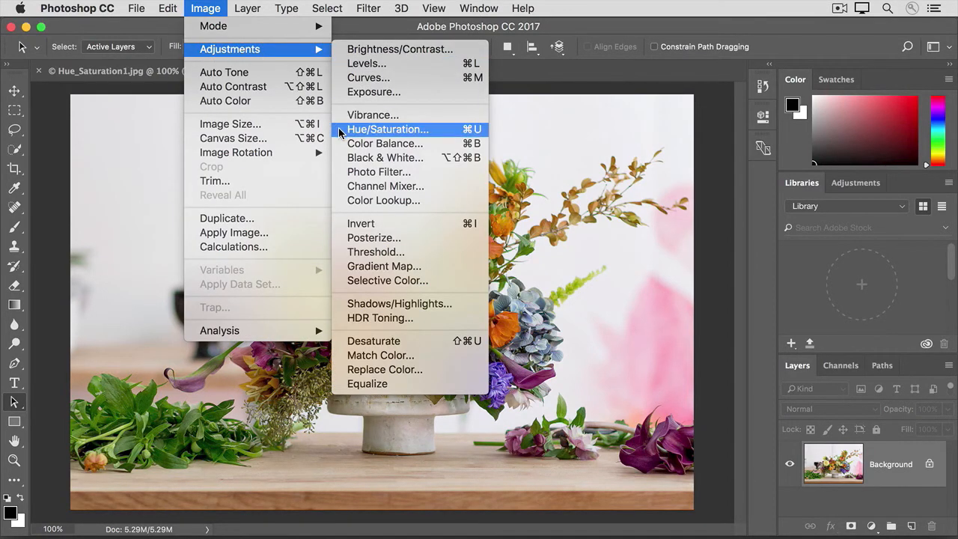
{"action": "left_click", "coordinate": [340, 130]}
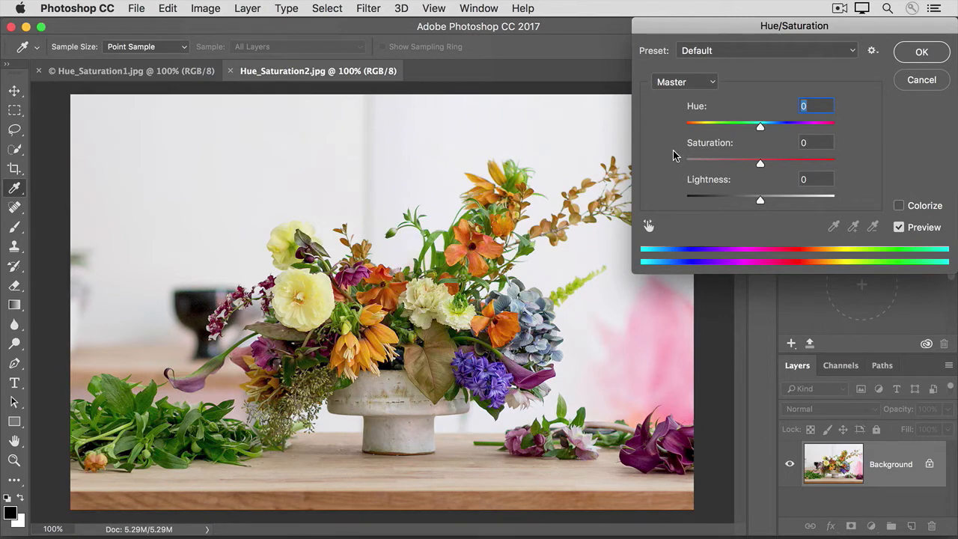
- Restrict Hue/Saturation to the Yellows range and lower its Saturation to -30
{"action": "left_click", "coordinate": [714, 87]}
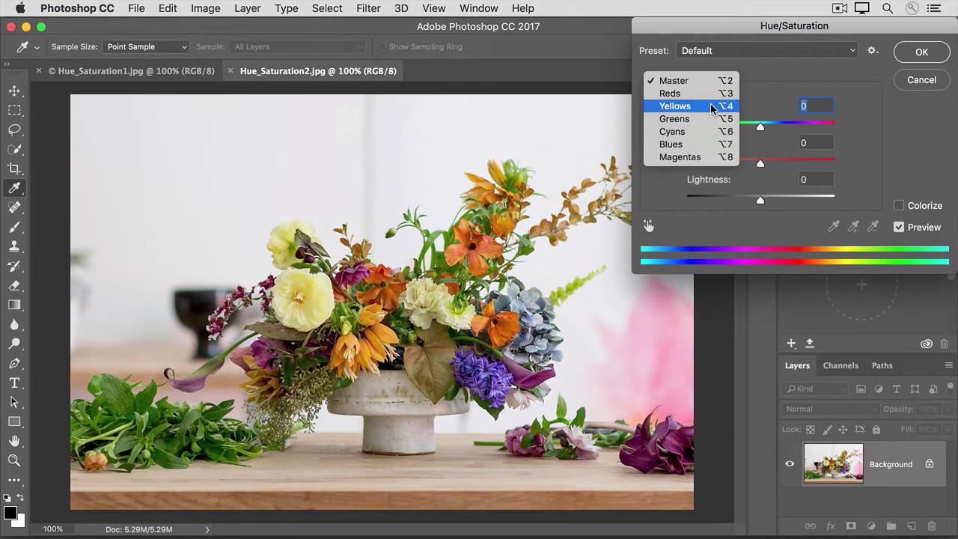
{"action": "left_click", "coordinate": [712, 109]}
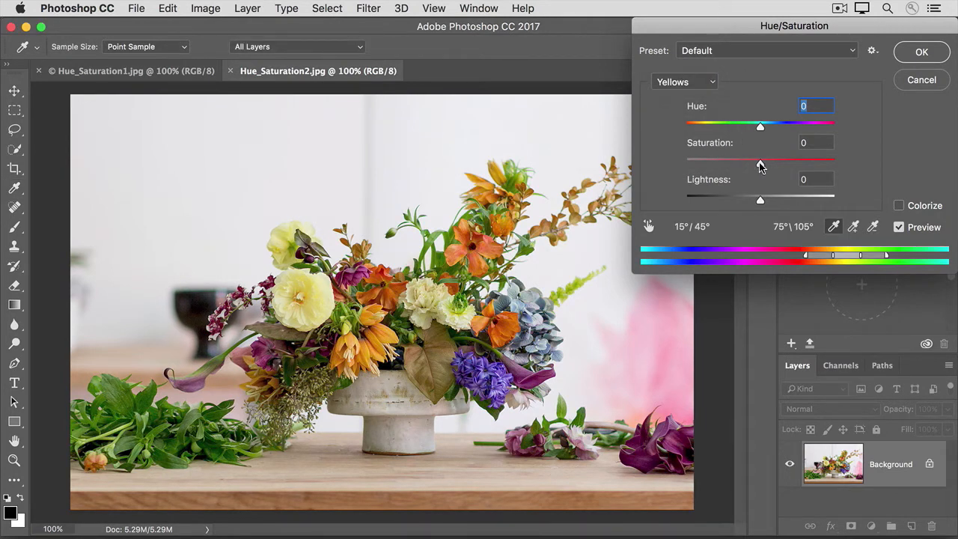
{"action": "left_click_drag", "start_coordinate": [760, 163], "coordinate": [696, 164]}
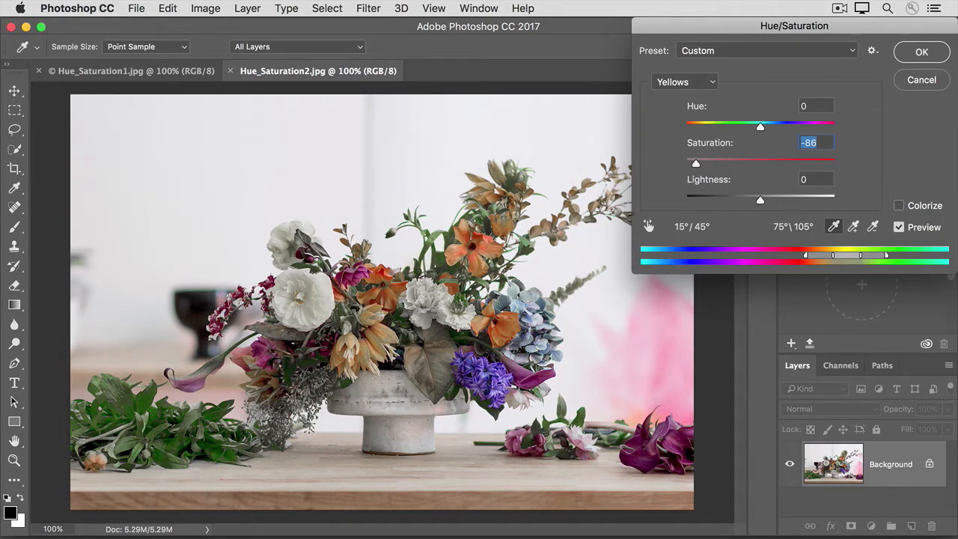
{"action": "left_click_drag", "start_coordinate": [701, 166], "coordinate": [737, 167]}
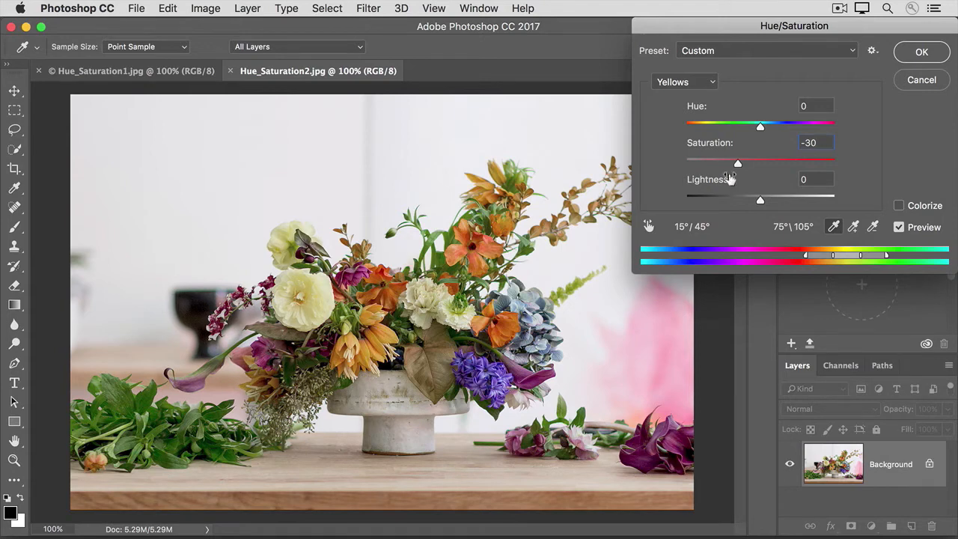
- Keep Yellows as the edited range and activate the targeted adjustment (hand) tool
{"action": "left_click", "coordinate": [712, 83]}
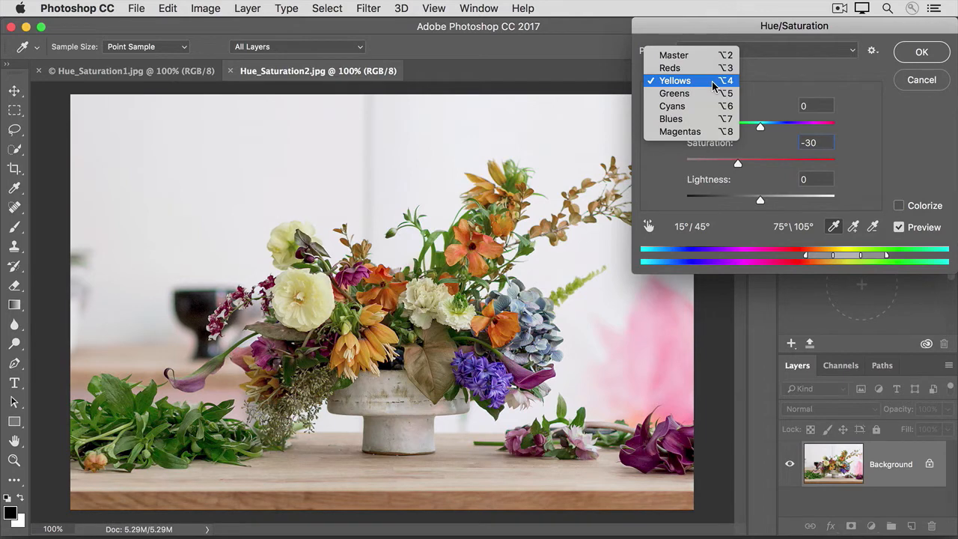
{"action": "left_click", "coordinate": [747, 87]}
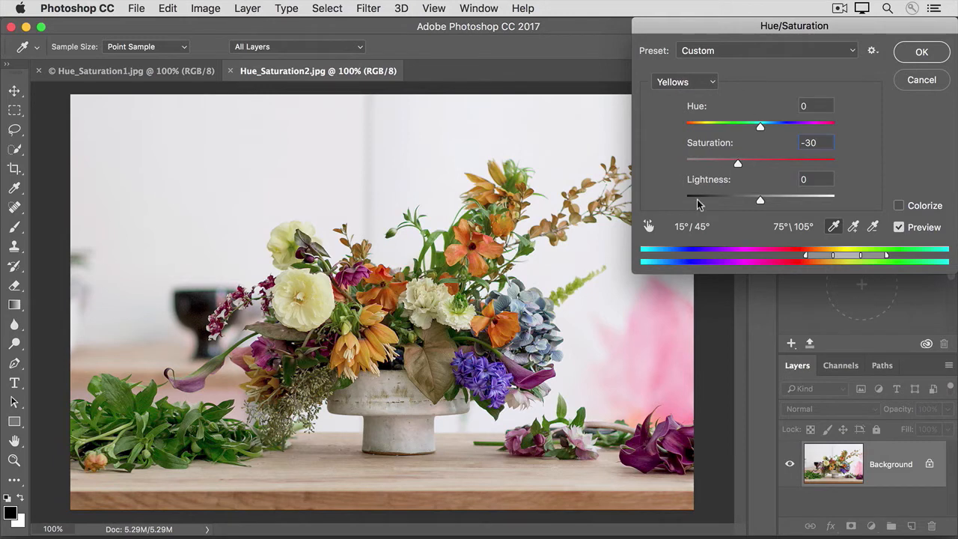
{"action": "left_click", "coordinate": [648, 229]}
{"action": "left_click", "coordinate": [646, 229]}
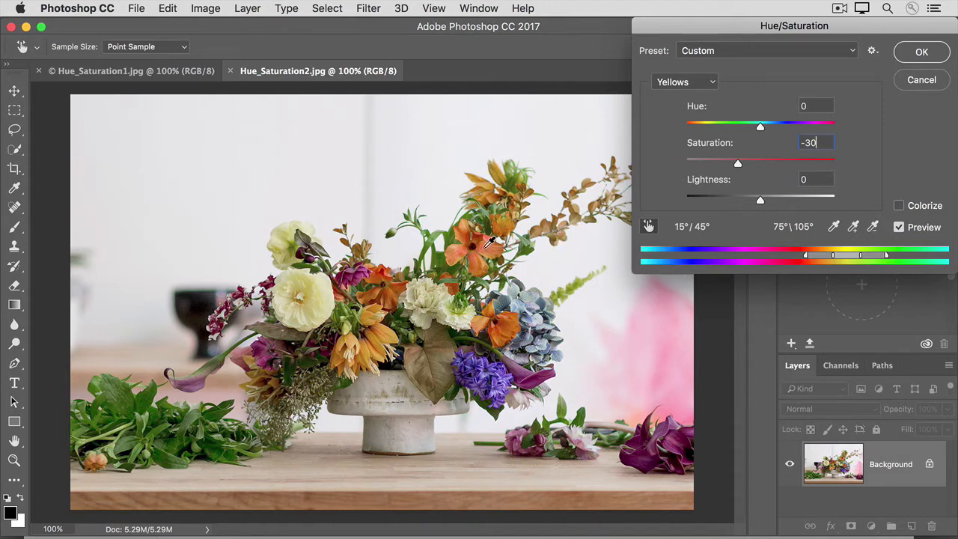
- Drag on an orange flower to set Reds Saturation to -29, then turn off the targeted tool
{"action": "left_click_drag", "start_coordinate": [488, 246], "coordinate": [592, 257]}
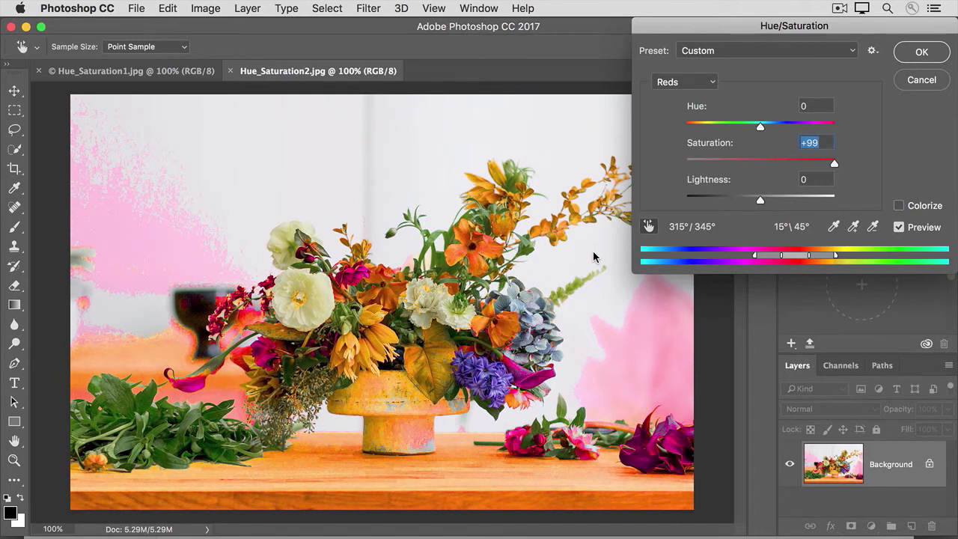
{"action": "left_click_drag", "start_coordinate": [593, 257], "coordinate": [485, 247]}
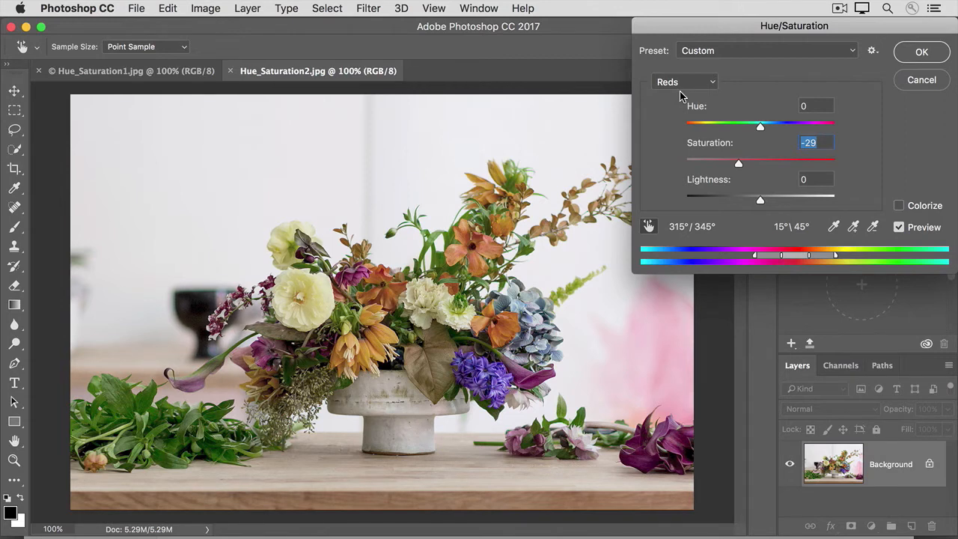
{"action": "left_click", "coordinate": [650, 226]}
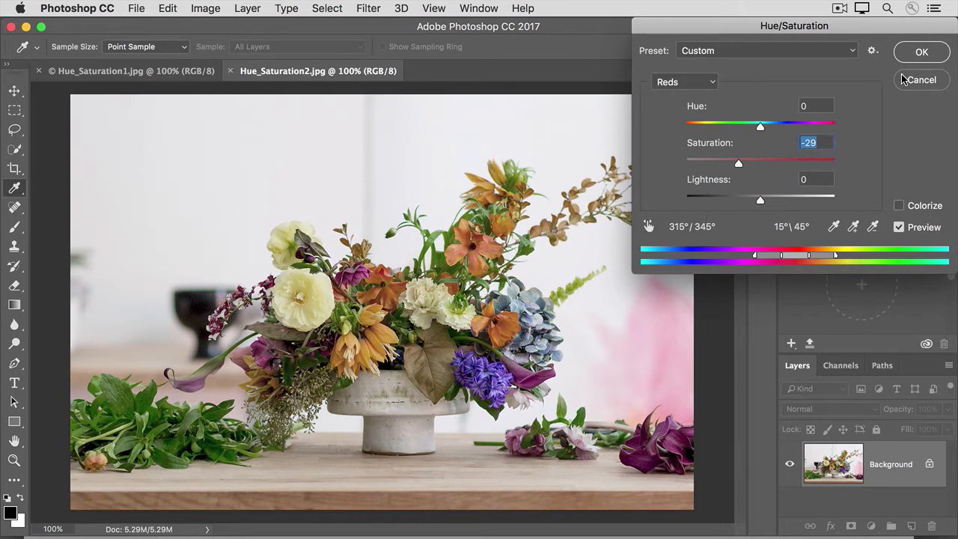
- Apply the Hue/Saturation changes and save the adjusted flower photo via File > Save As
{"action": "left_click", "coordinate": [917, 51]}
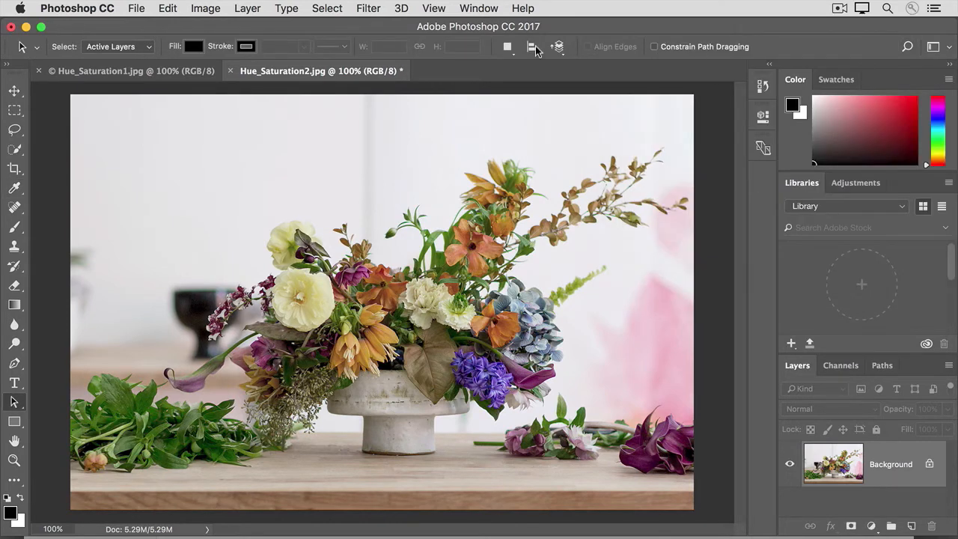
{"action": "left_click", "coordinate": [137, 11]}
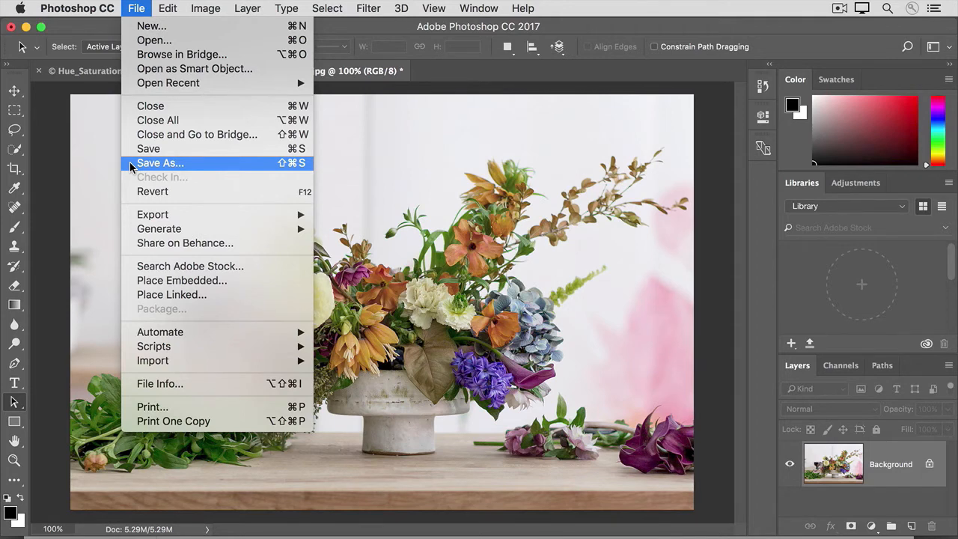
{"action": "left_click", "coordinate": [95, 169]}
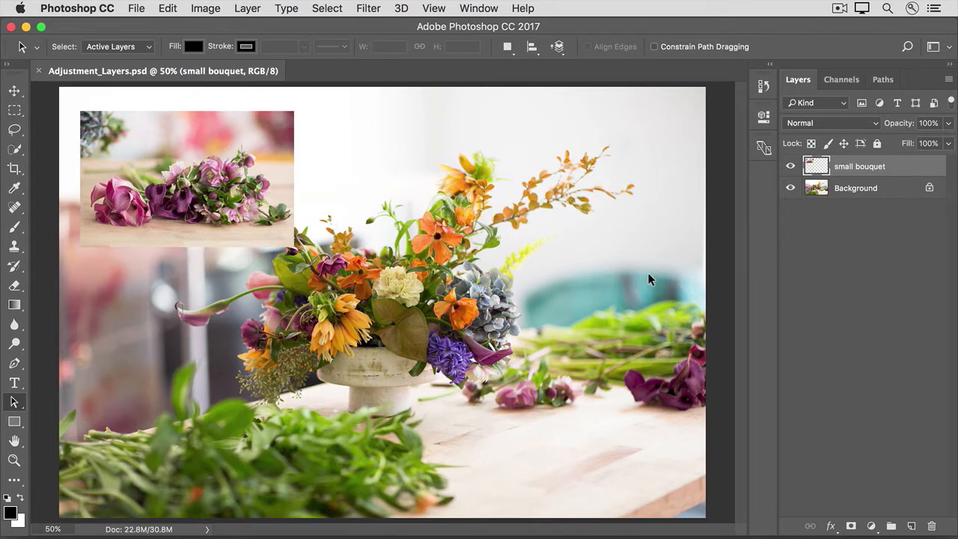
- Add a Black & White adjustment layer from the Layers panel's adjustment menu
{"action": "left_click", "coordinate": [872, 527]}
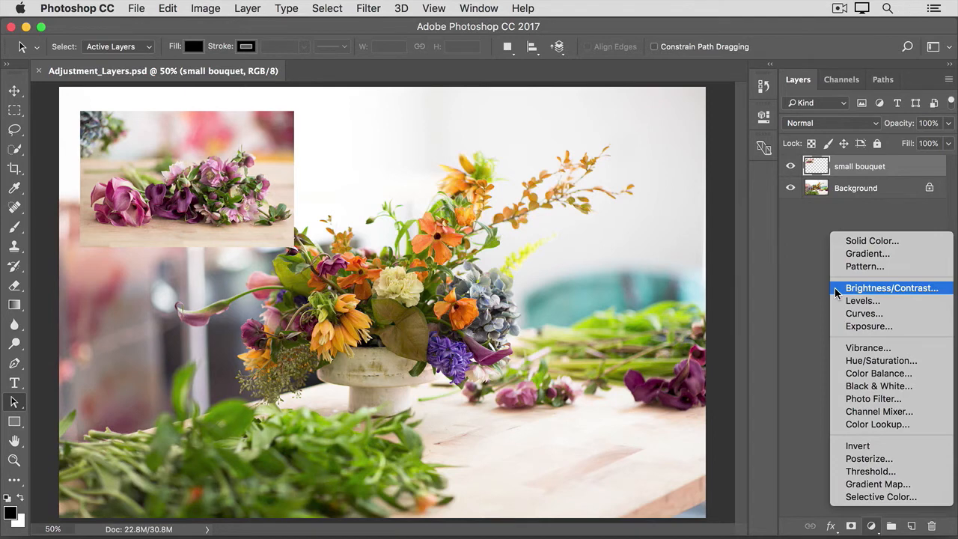
{"action": "left_click", "coordinate": [840, 386]}
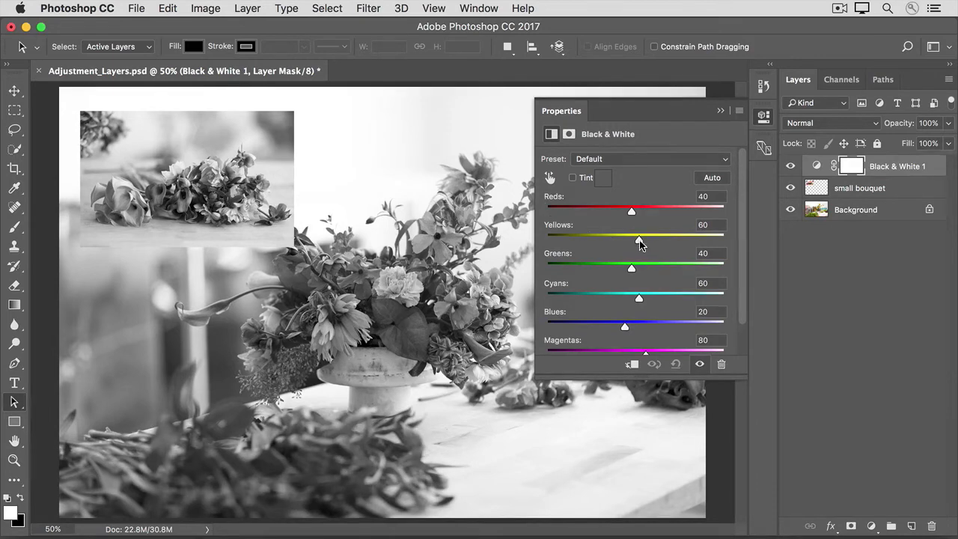
- Set Black & White Yellows to 105 and Greens to -15, then collapse the Properties panel
{"action": "left_click_drag", "start_coordinate": [637, 241], "coordinate": [654, 243]}
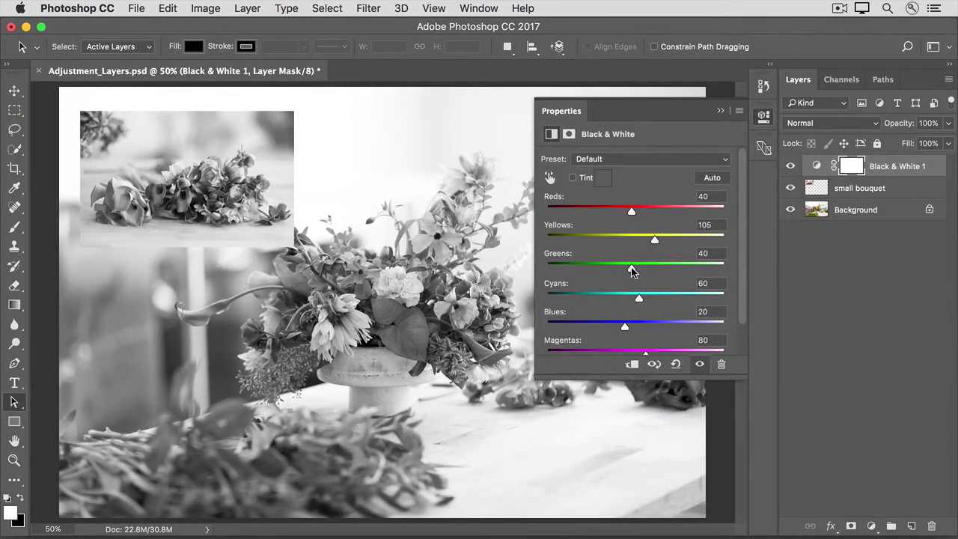
{"action": "left_click_drag", "start_coordinate": [632, 269], "coordinate": [613, 270]}
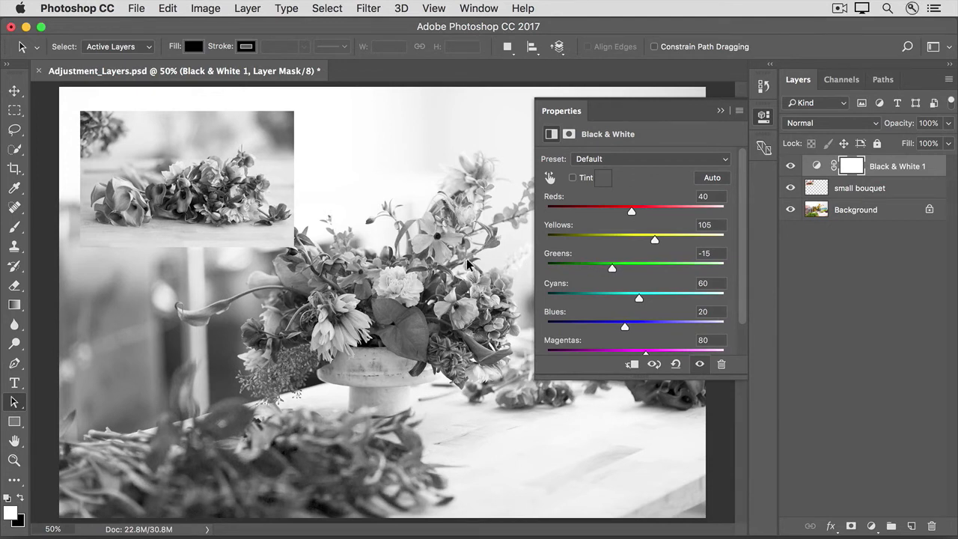
{"action": "left_click", "coordinate": [720, 112]}
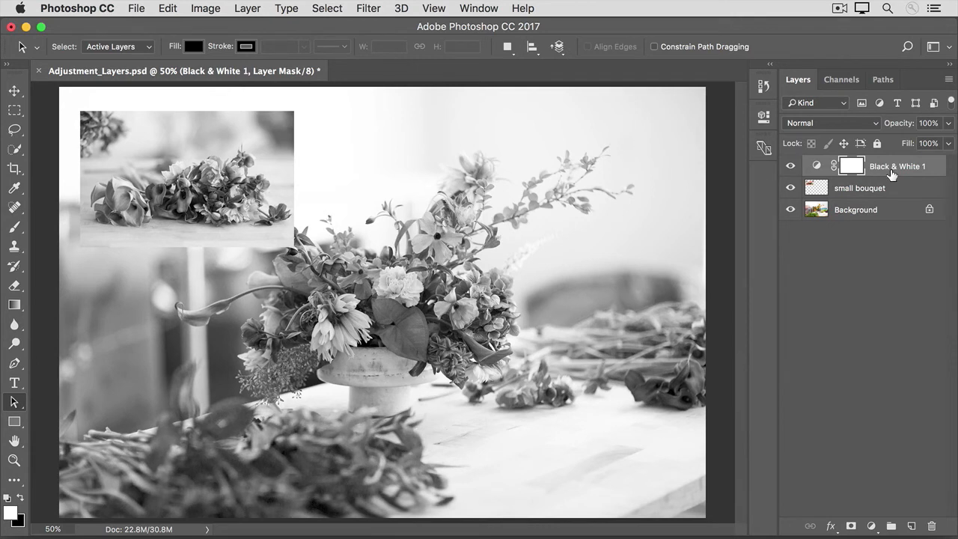
- Set Black & White Reds to 56 by dragging on the red flowers, then collapse Properties
{"action": "left_click", "coordinate": [761, 121]}
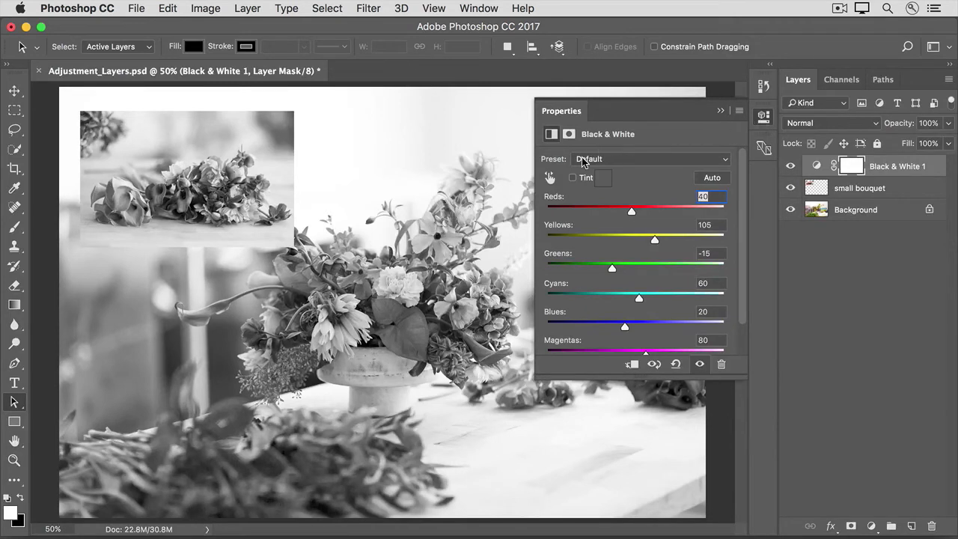
{"action": "left_click", "coordinate": [549, 179]}
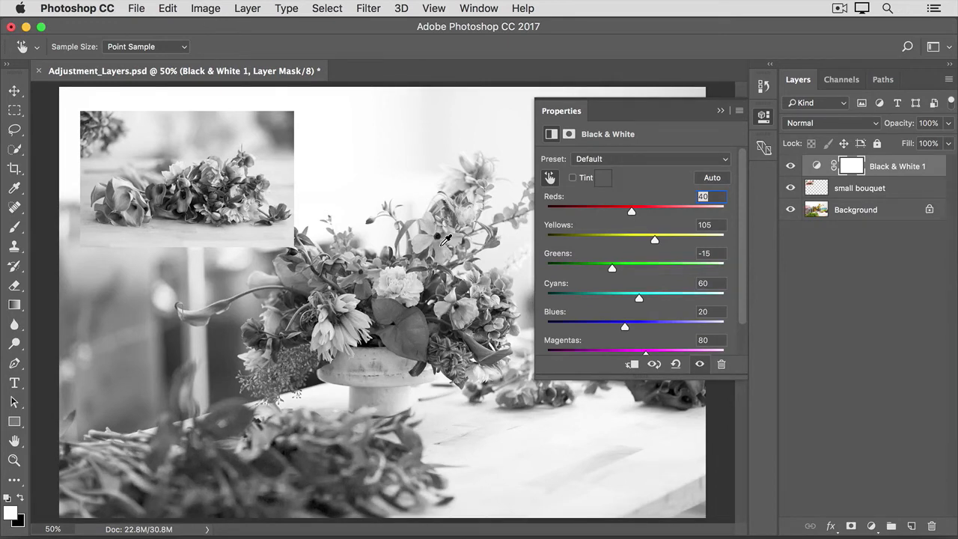
{"action": "mouse_move", "coordinate": [446, 239]}
{"action": "left_mouse_down"}
{"action": "mouse_move", "coordinate": [438, 251]}
{"action": "mouse_move", "coordinate": [405, 251]}
{"action": "mouse_move", "coordinate": [447, 253]}
{"action": "left_mouse_up"}
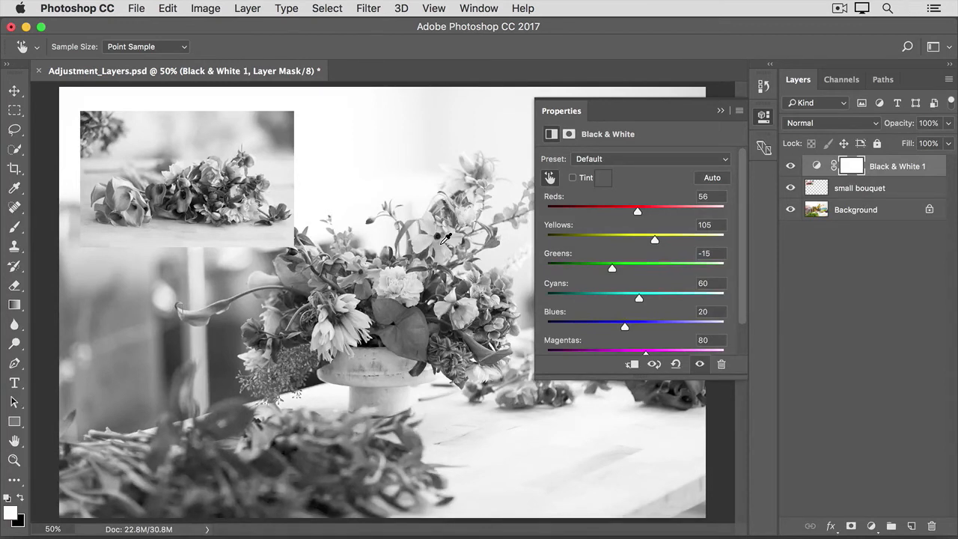
{"action": "left_click", "coordinate": [723, 112]}
{"action": "key", "text": "a"}
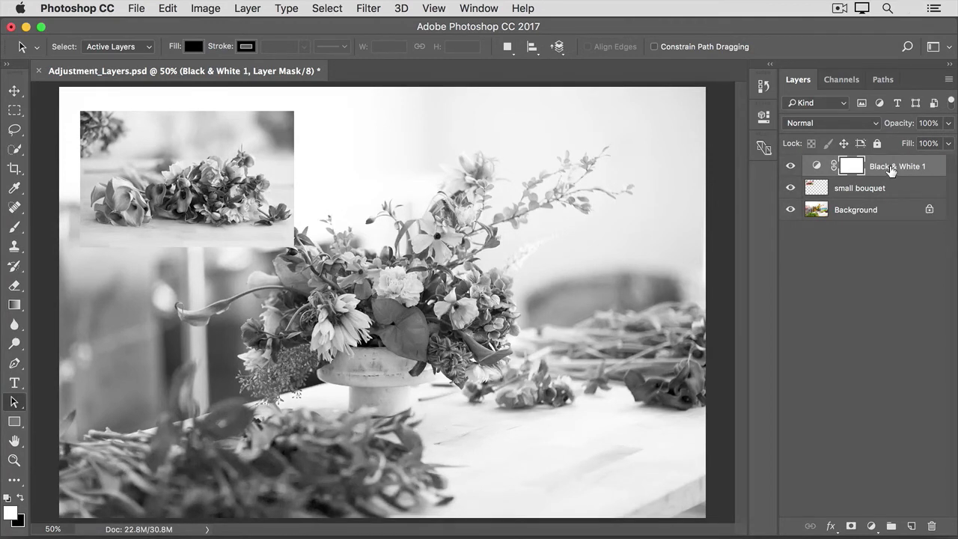
- Move Black & White 1 below the small bouquet layer so the bouquet stays in colour
{"action": "left_click_drag", "start_coordinate": [891, 169], "coordinate": [890, 200]}
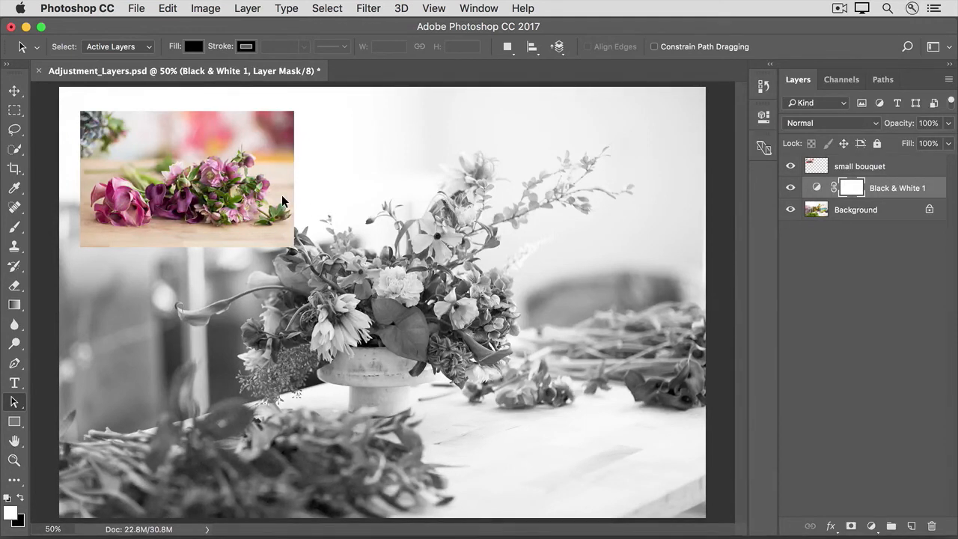
- Open the Save As dialog for Adjustment_Layers.psd from the File menu
{"action": "left_click", "coordinate": [136, 8]}
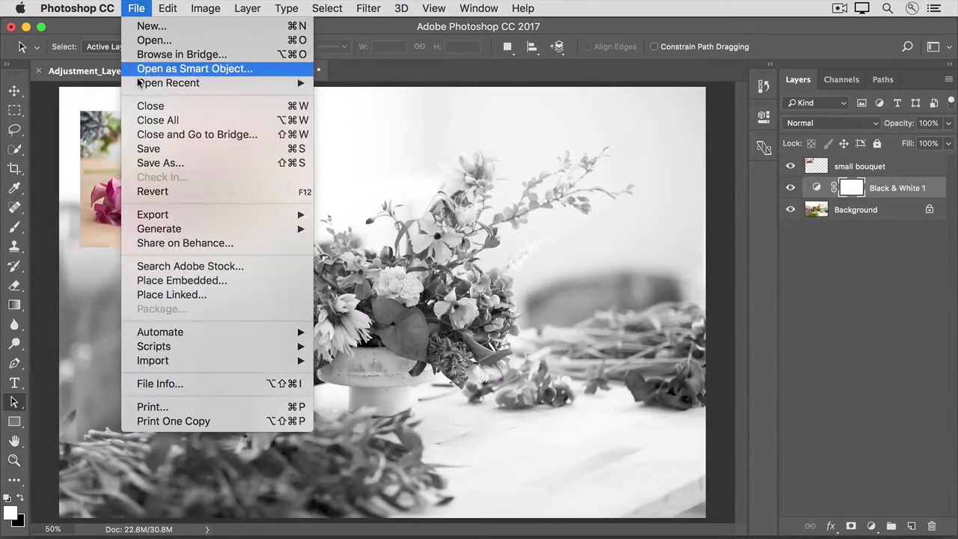
{"action": "left_click", "coordinate": [165, 163]}
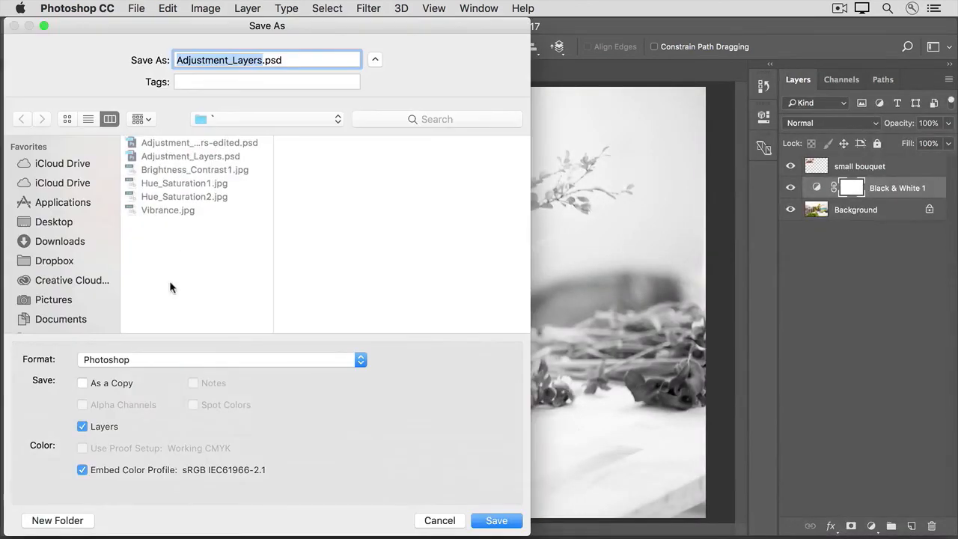